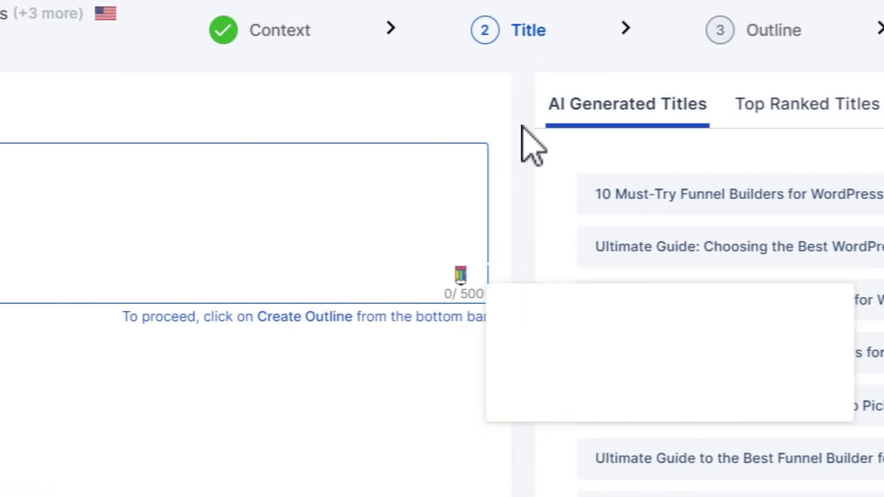
Step: Look through the AI-generated blog title suggestions and compare them with the top ranked titles
scroll(781, 282, "down", 5)
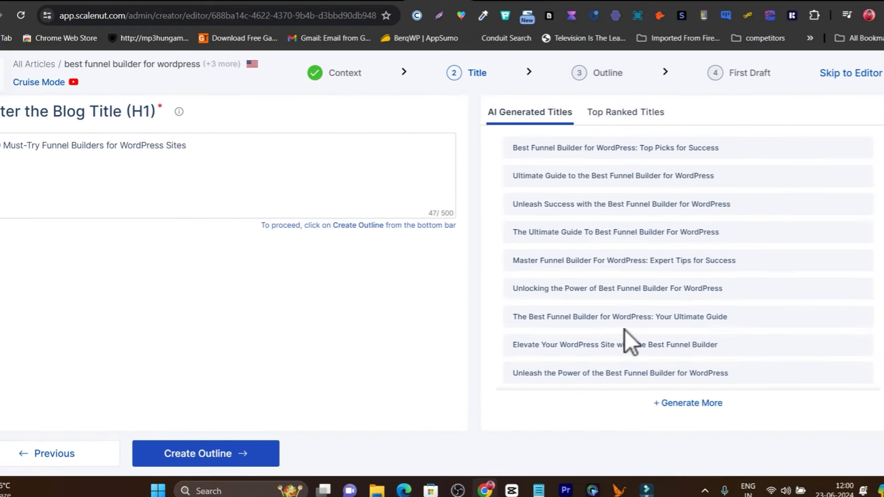
scroll(546, 304, "up", 2)
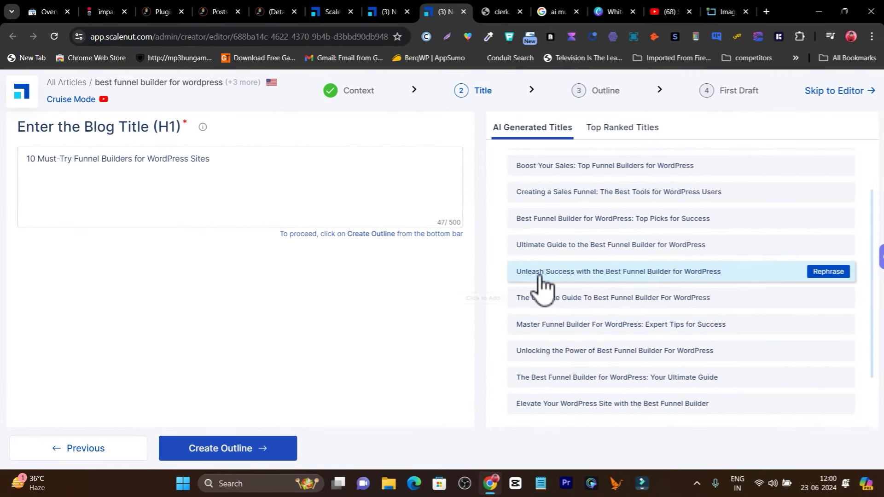
scroll(592, 233, "up", 2)
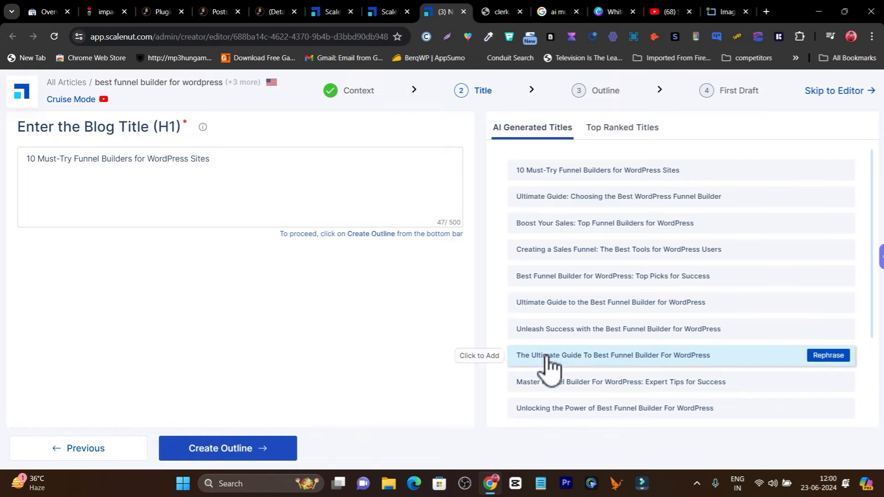
scroll(609, 371, "down", 2)
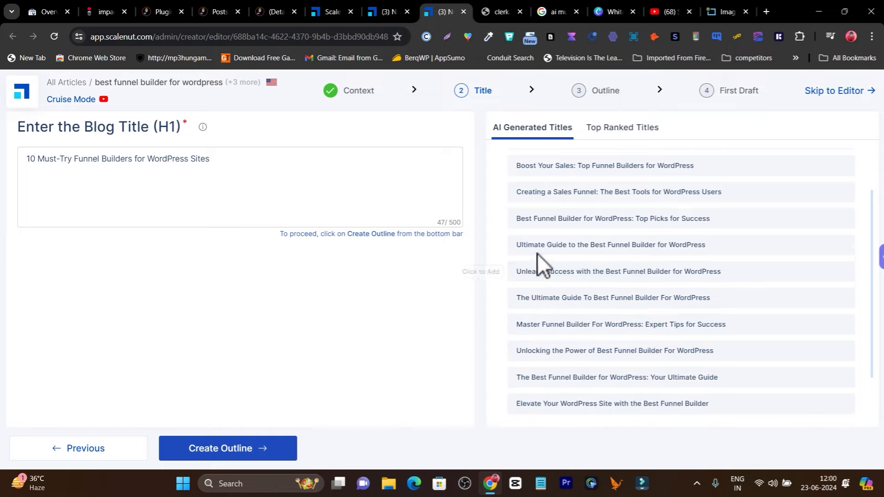
scroll(599, 228, "up", 2)
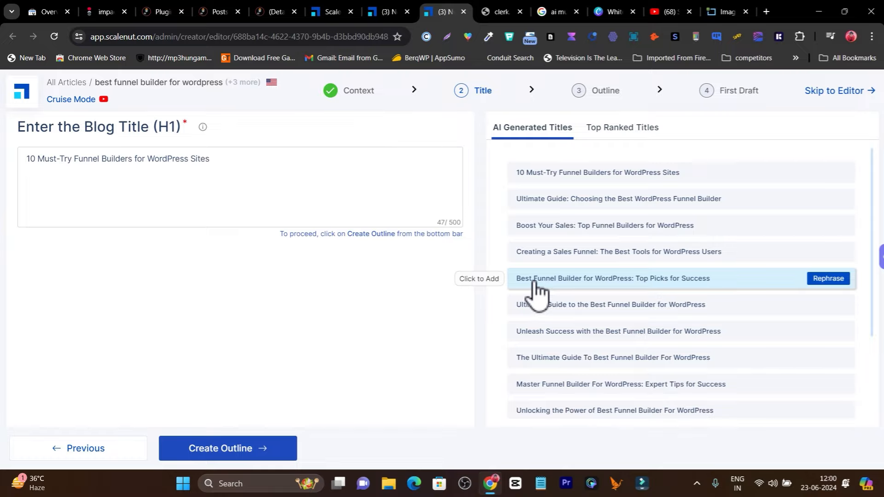
left_click(620, 134)
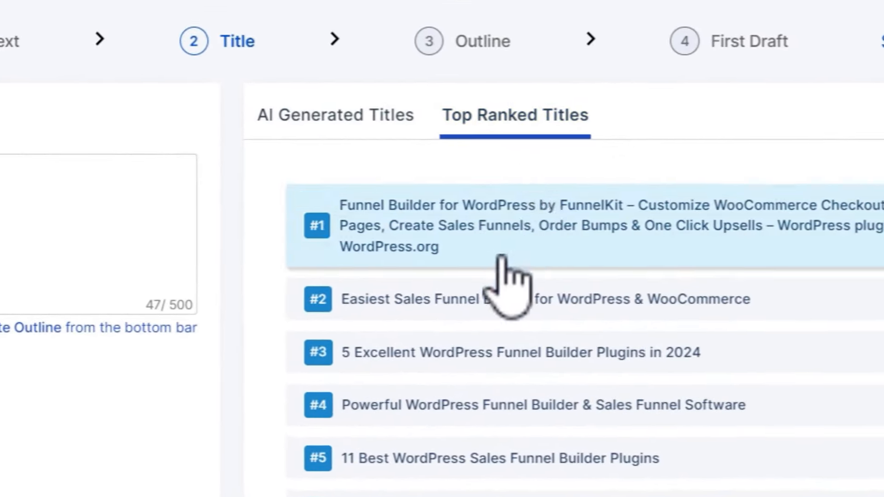
scroll(500, 269, "down", 2)
scroll(484, 300, "up", 2)
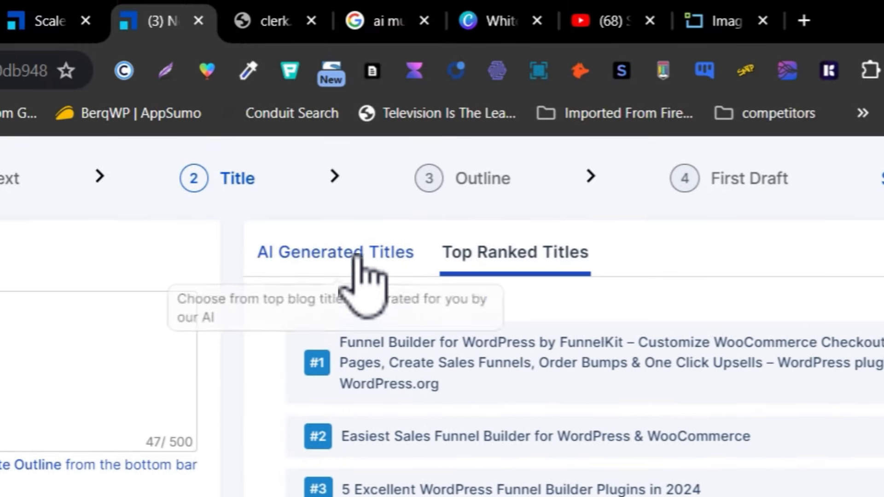
left_click(359, 143)
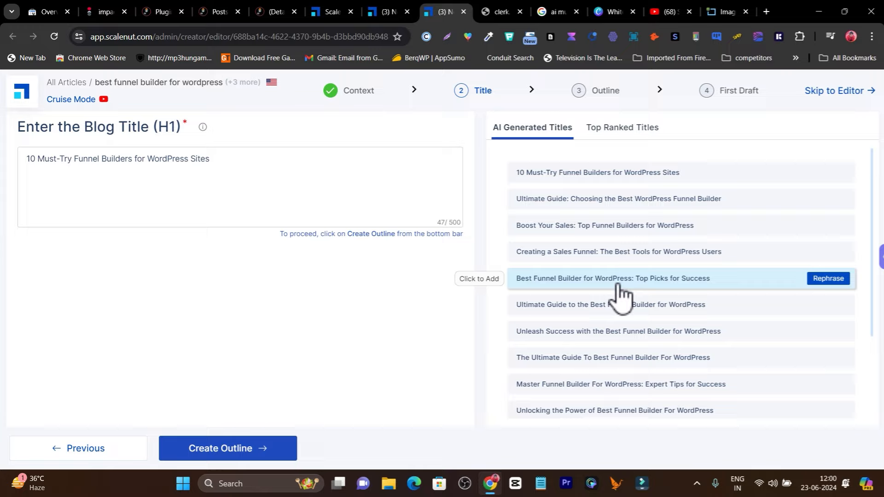
Step: Use the suggested title "Best Funnel Builder for WordPress: Top Picks for Success" and rewrite it as "Best Funnel Builder for WordPress: Expert's Pick revealed"
left_click(672, 287)
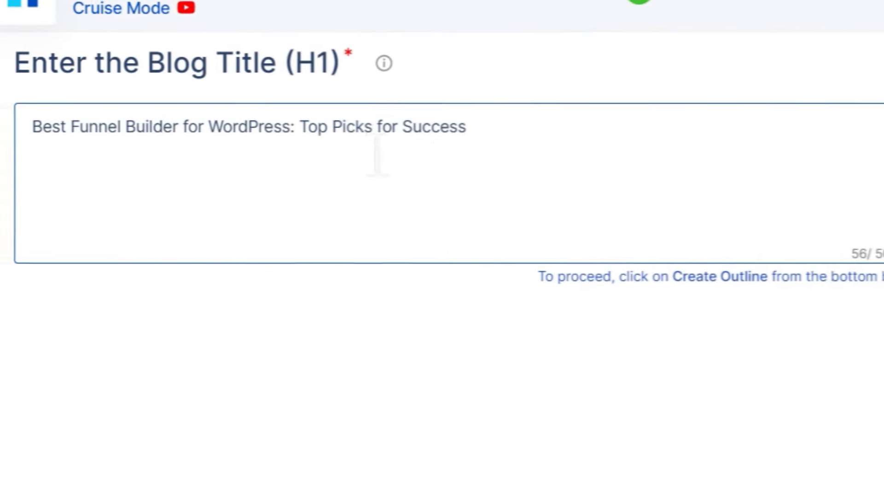
key("ctrl+a")
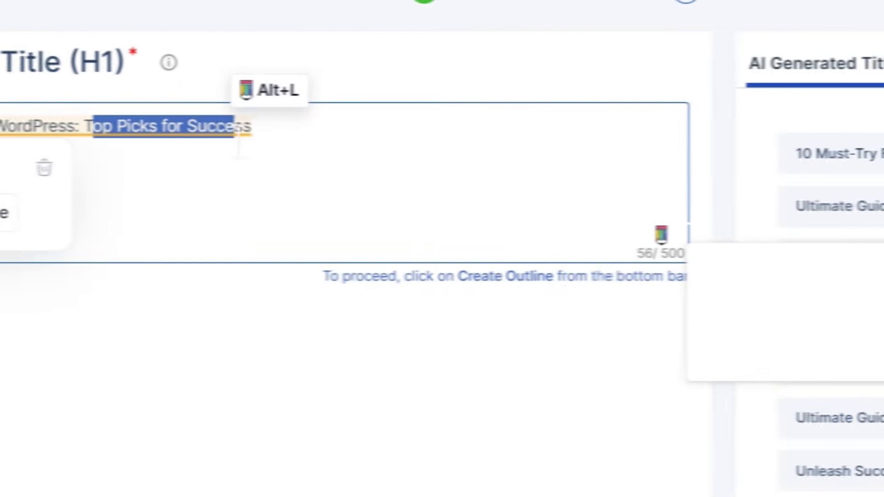
key("BackSpace")
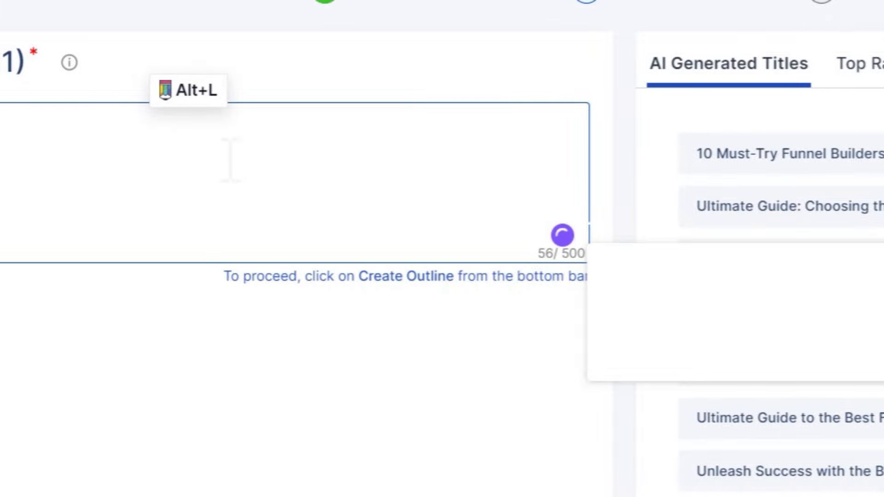
type("Best Funnel Builder for WordPress: Exper")
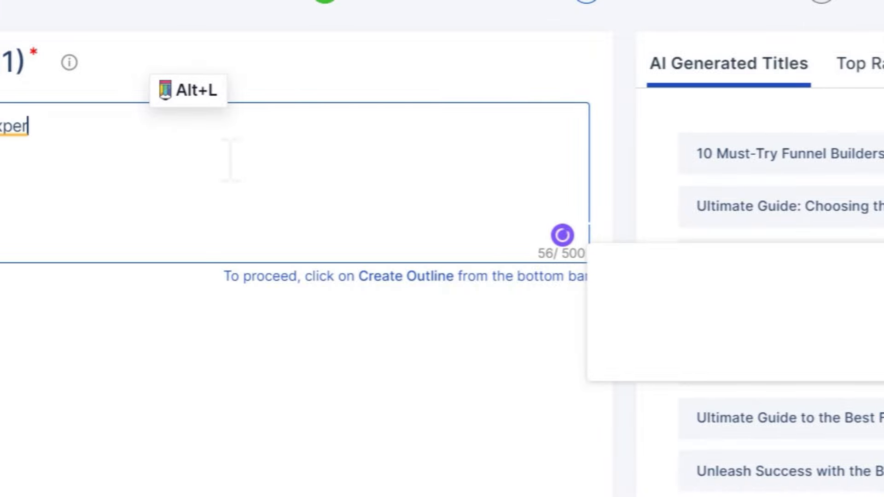
type("t's Pick revealed")
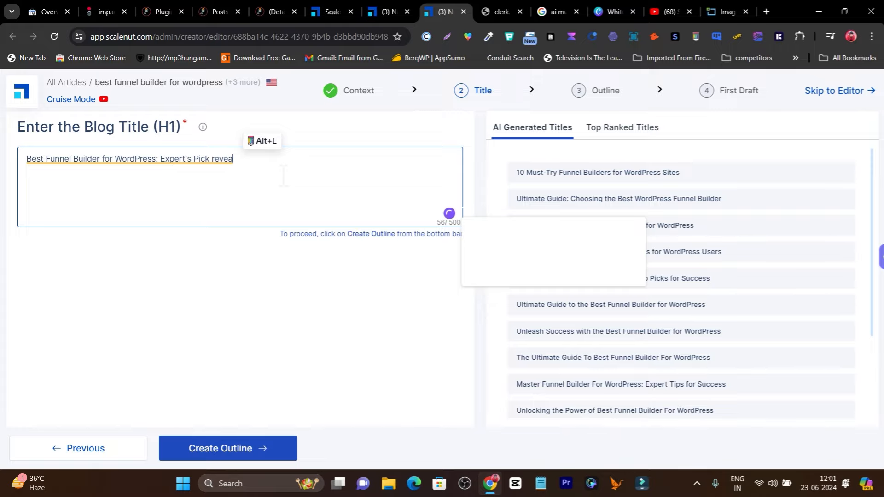
Step: Capitalise "Revealed" in the blog title and create the article outline from it
left_click(215, 159)
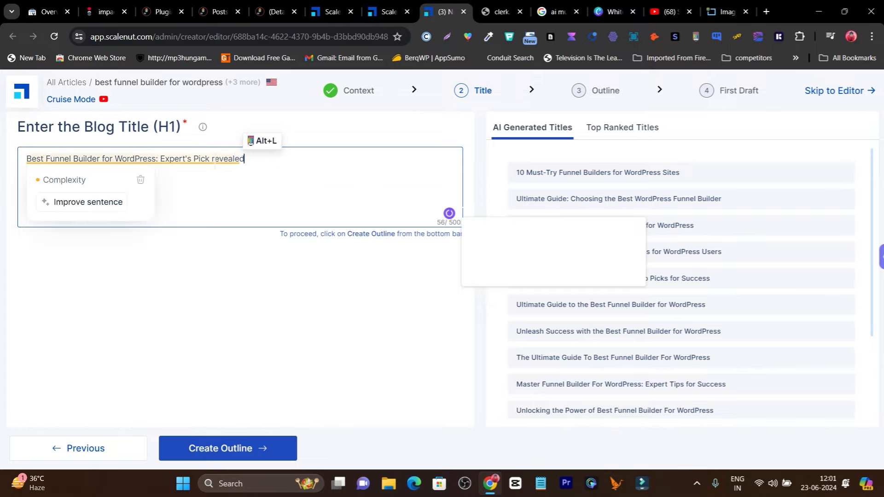
key("BackSpace")
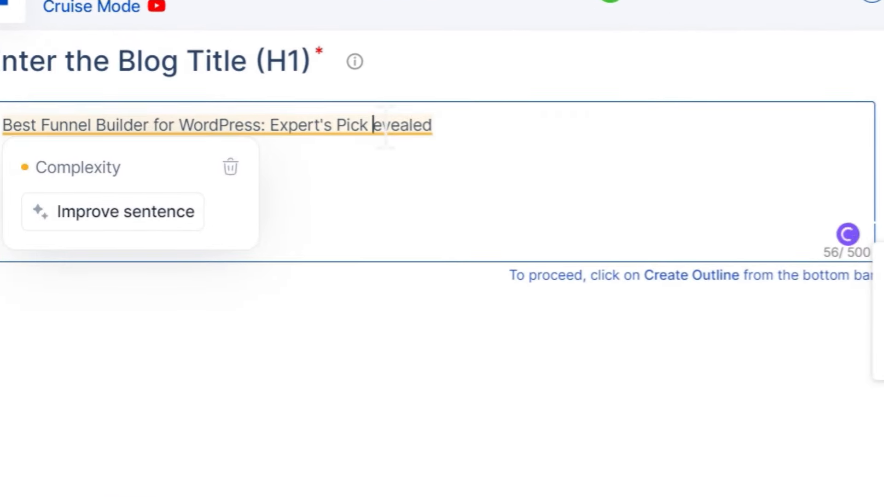
type("R")
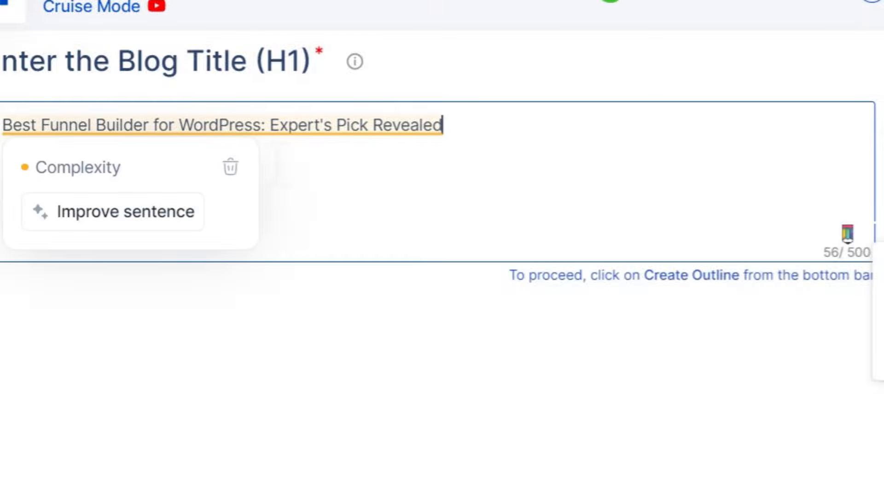
left_click(320, 126)
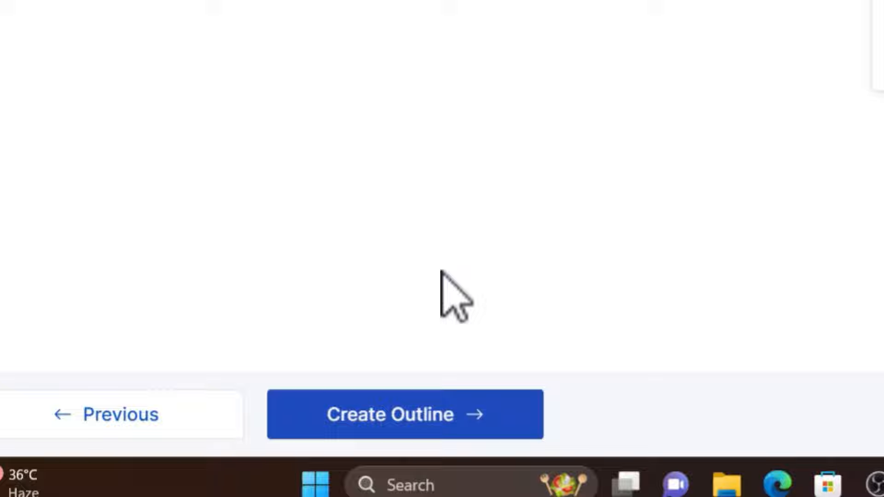
left_click(449, 410)
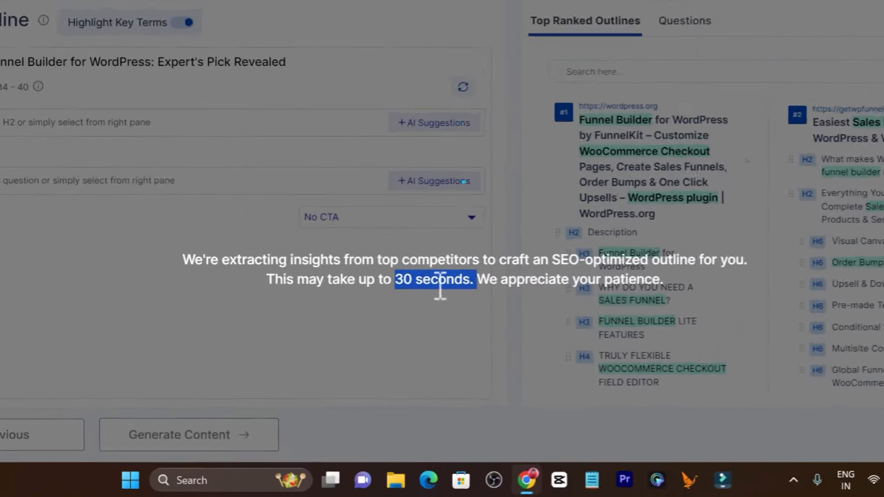
left_click(471, 413)
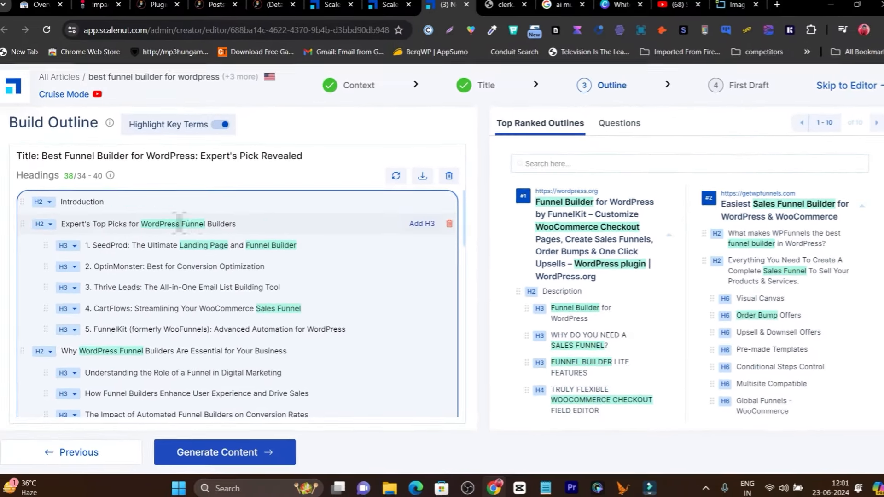
Step: Review the generated outline's H2 and H3 headings and its list of questions from introduction to end
scroll(217, 182, "down", 2)
scroll(191, 341, "down", 10)
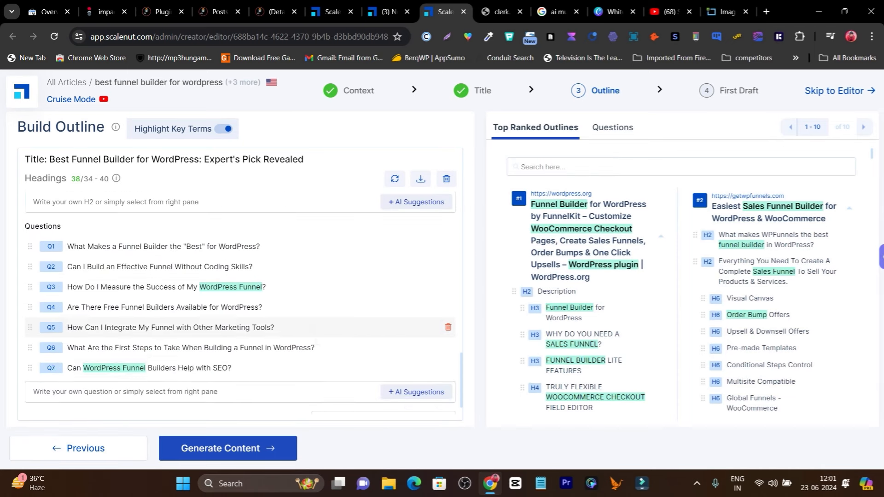
scroll(191, 341, "up", 1)
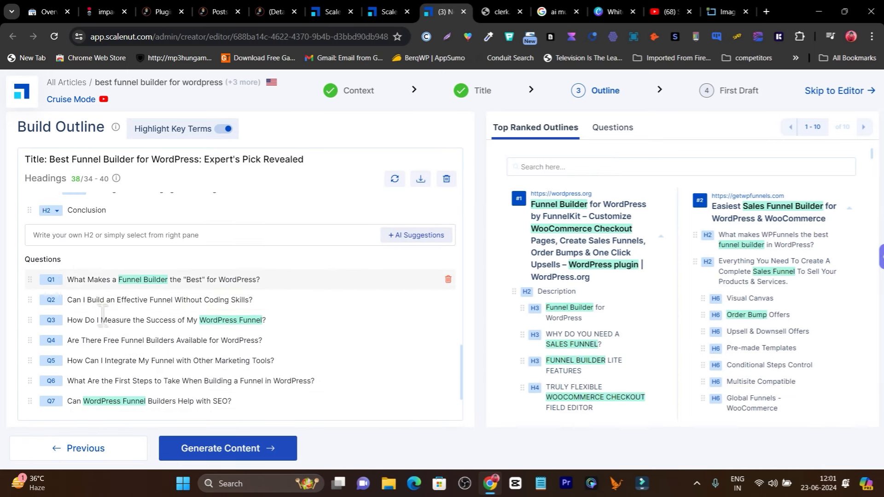
scroll(341, 332, "up", 10)
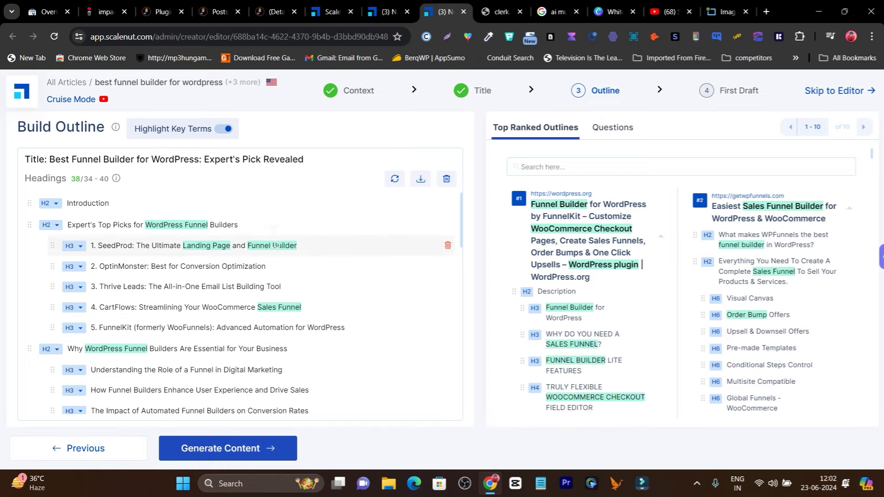
scroll(274, 245, "down", 1)
scroll(138, 285, "up", 1)
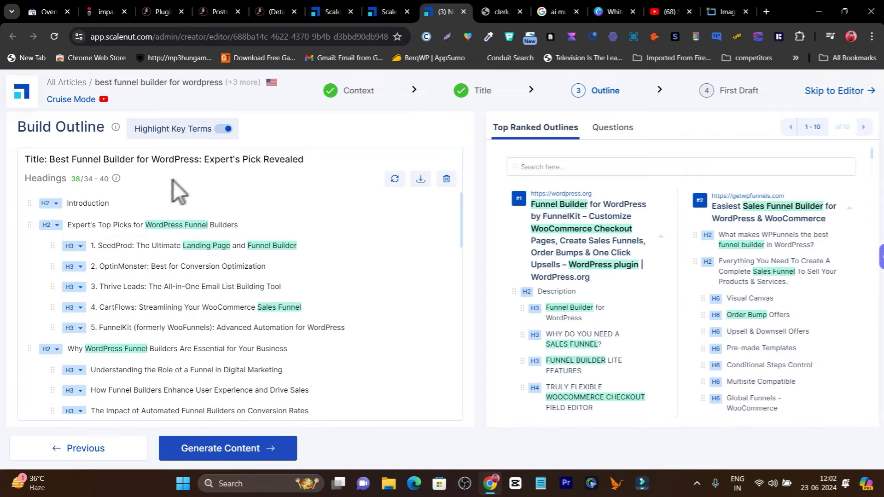
scroll(135, 286, "down", 2)
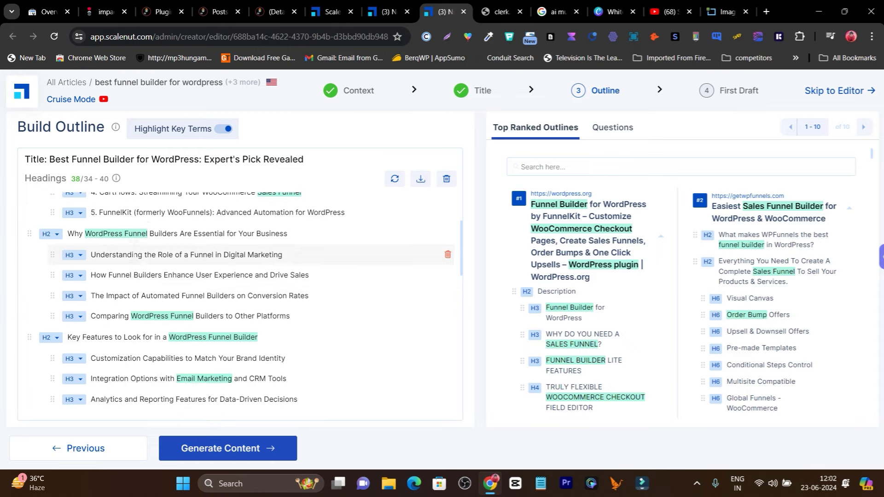
scroll(135, 255, "down", 2)
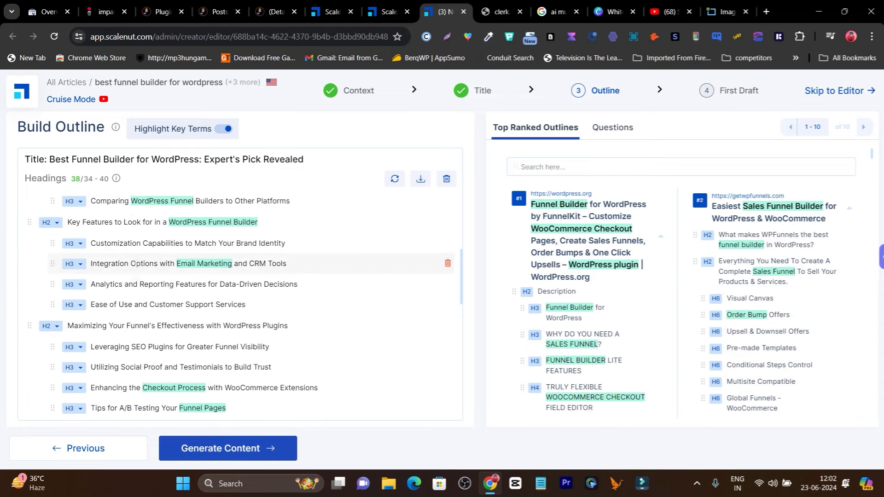
scroll(212, 323, "down", 3)
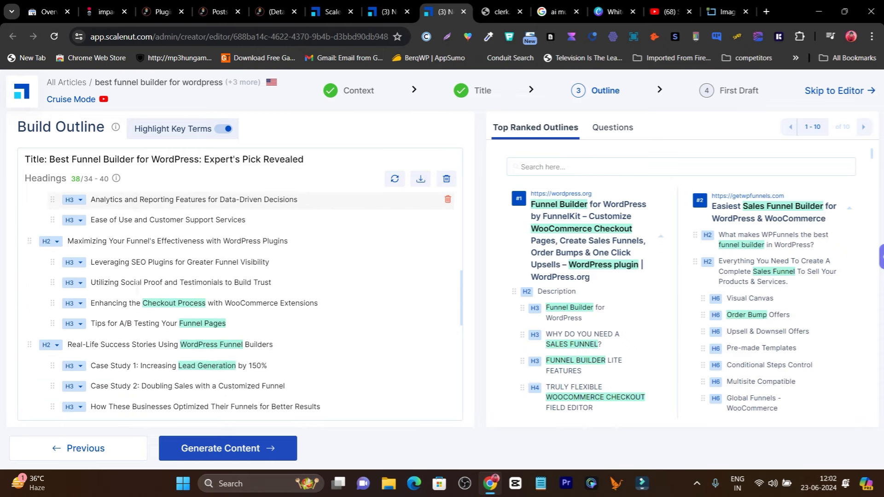
scroll(158, 306, "down", 6)
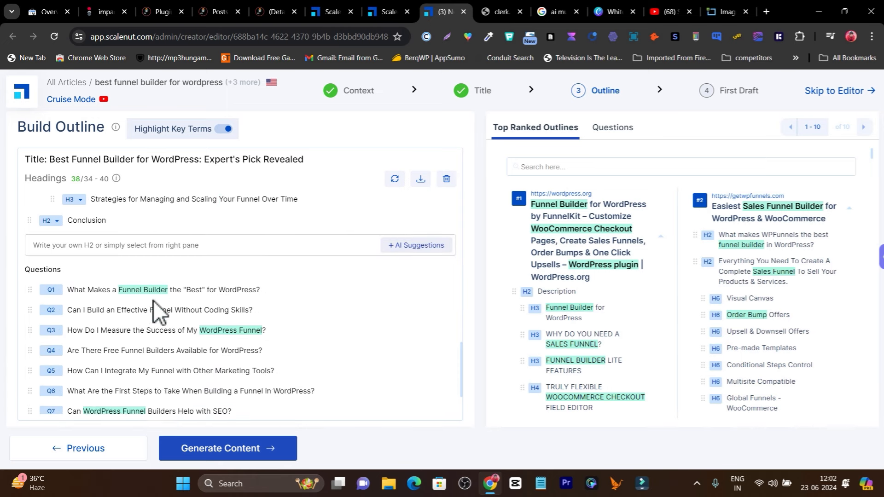
scroll(138, 359, "up", 5)
scroll(103, 297, "down", 3)
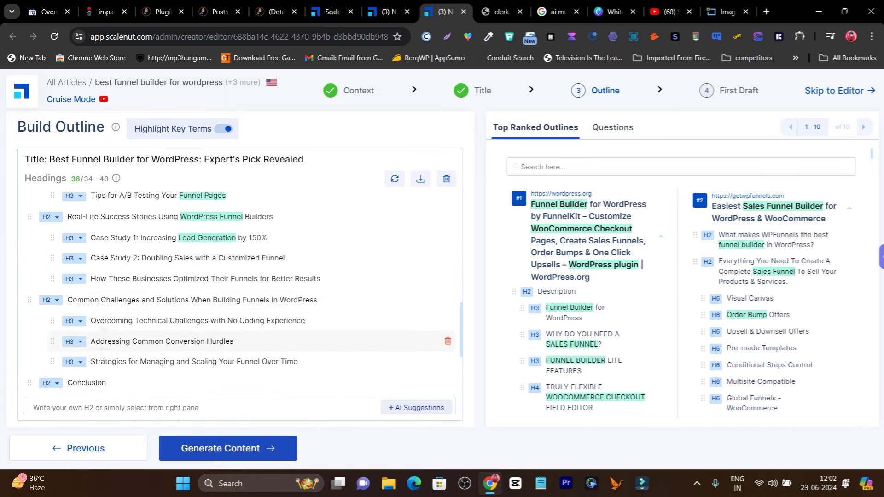
scroll(103, 297, "up", 3)
scroll(240, 295, "up", 3)
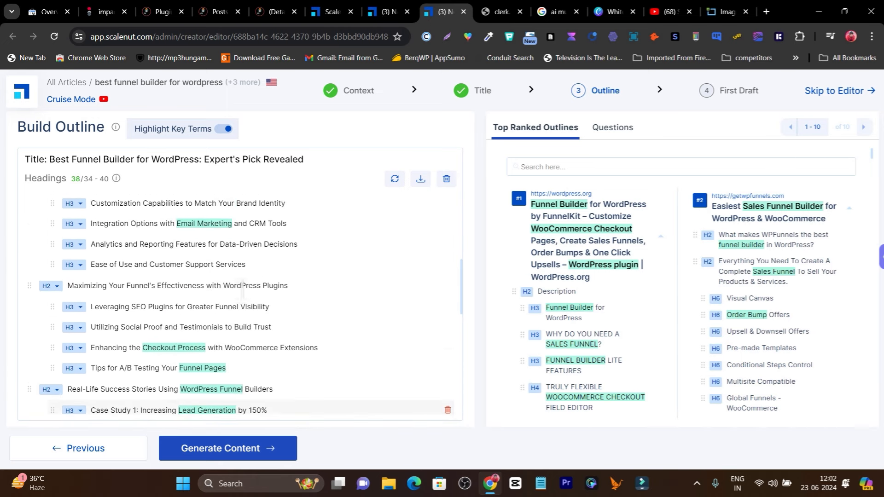
scroll(318, 276, "up", 4)
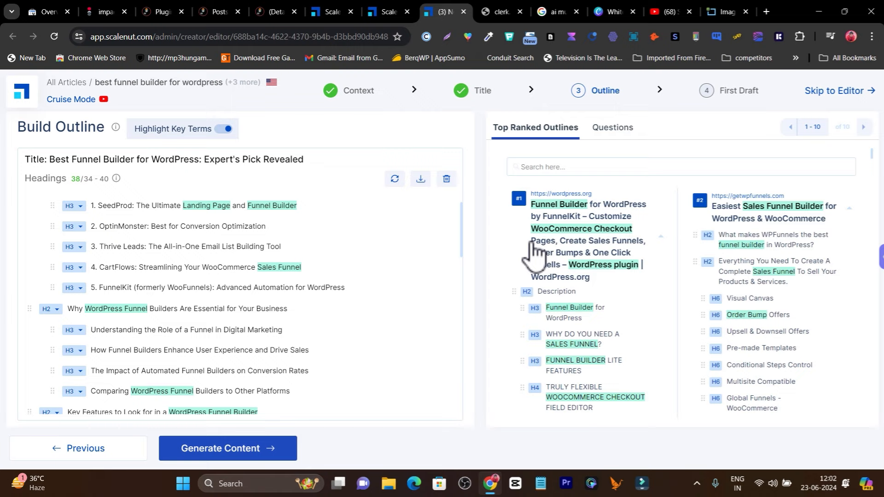
Step: Check the headings in the top ranked competitor outlines and generate the article content from the built outline
scroll(565, 227, "down", 10)
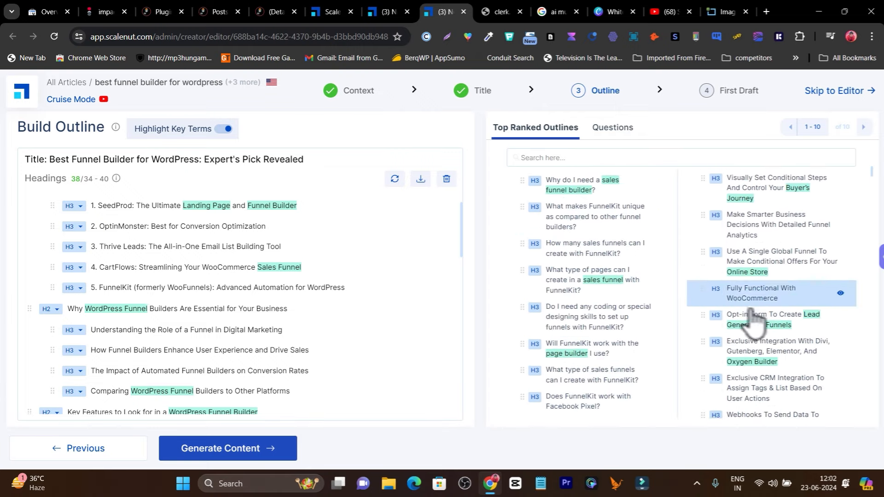
scroll(725, 290, "down", 6)
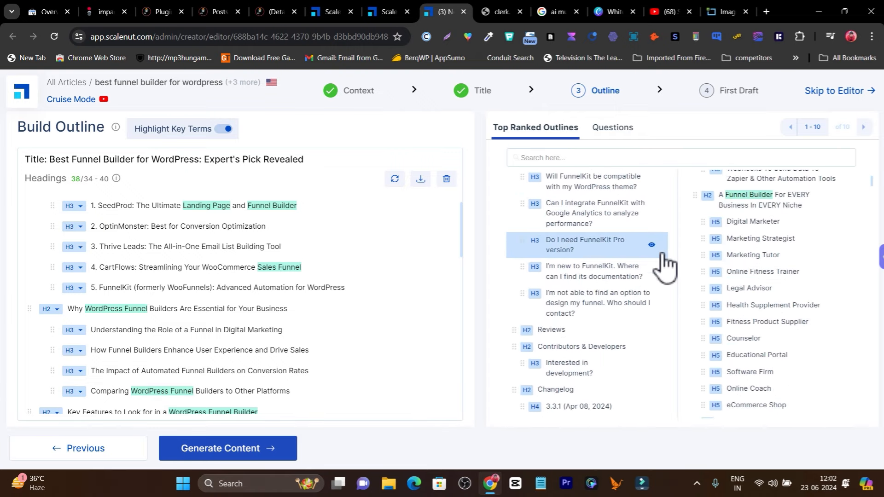
scroll(665, 260, "down", 8)
scroll(677, 359, "up", 12)
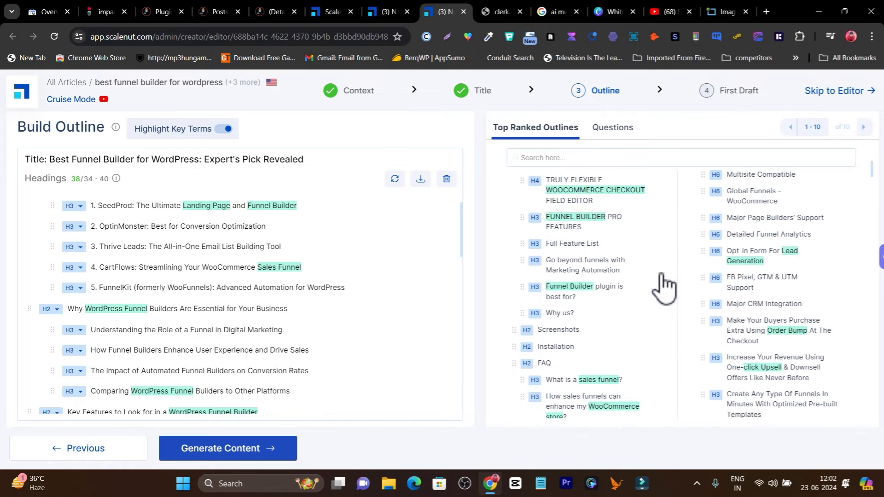
scroll(663, 286, "up", 10)
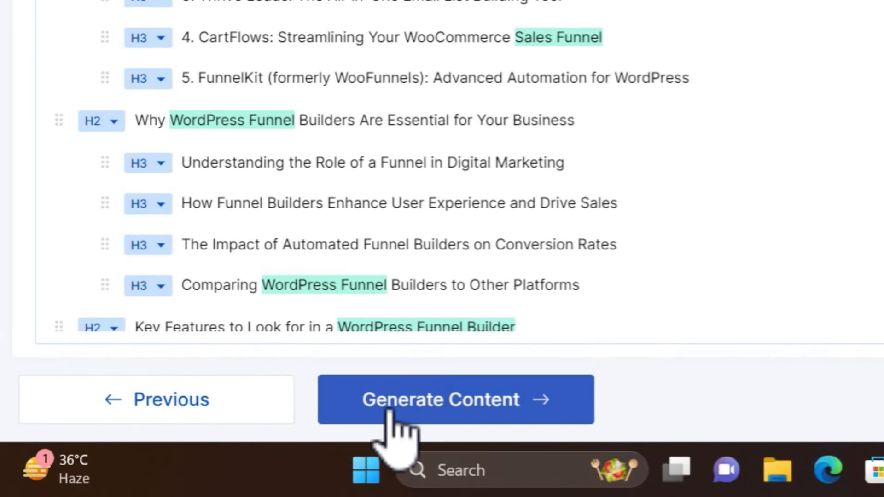
left_click(421, 410)
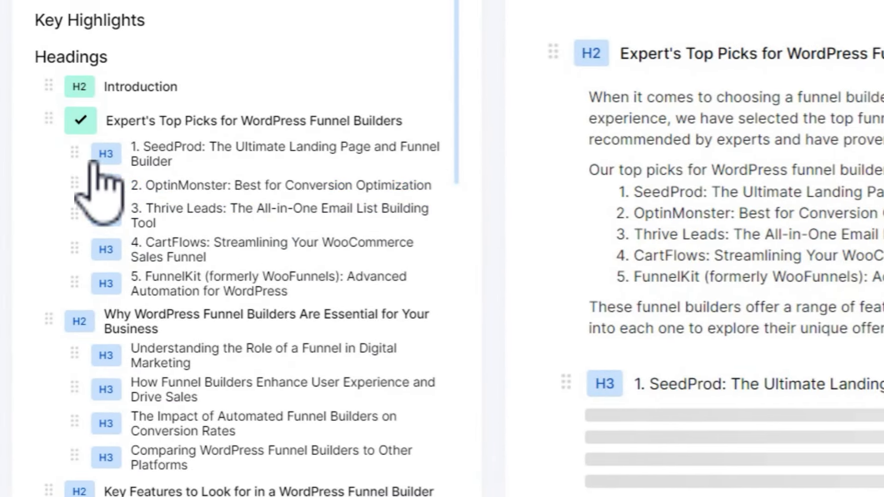
Step: Follow the first draft's generation through the outline's headings and compare the progress with the article sections being written
left_click(87, 122)
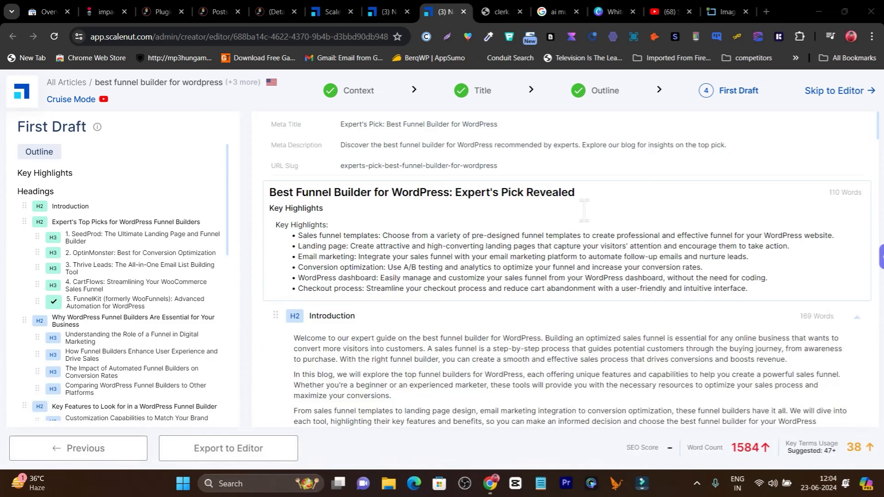
scroll(553, 256, "down", 3)
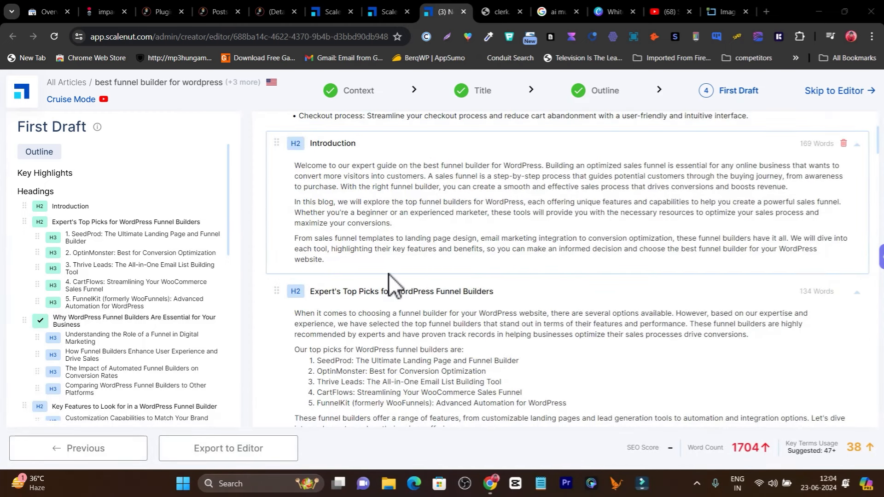
scroll(208, 288, "down", 10)
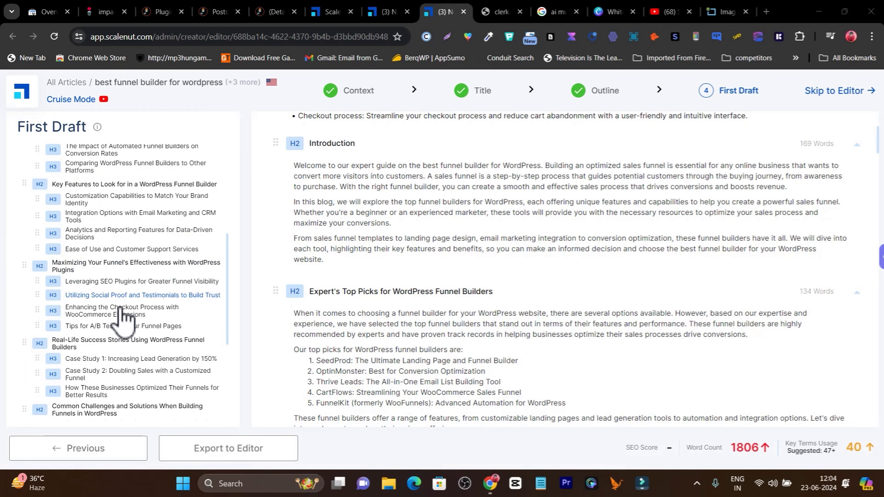
scroll(134, 354, "up", 15)
scroll(128, 321, "down", 5)
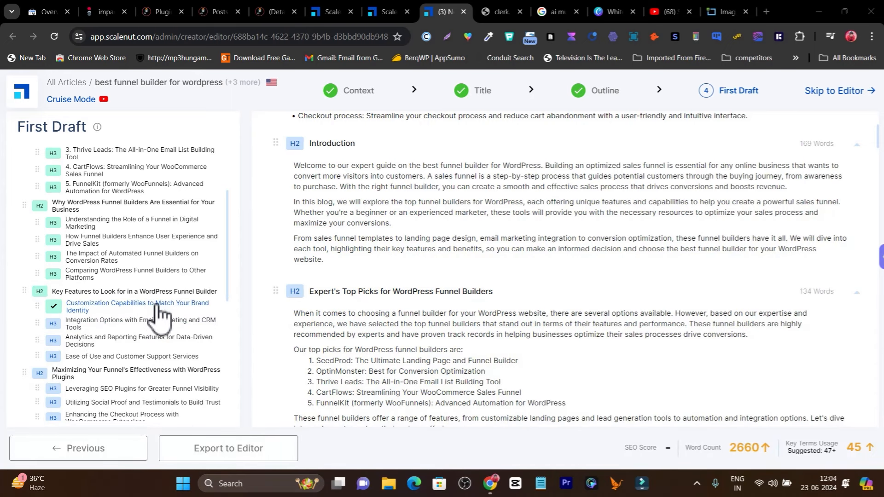
scroll(156, 318, "down", 3)
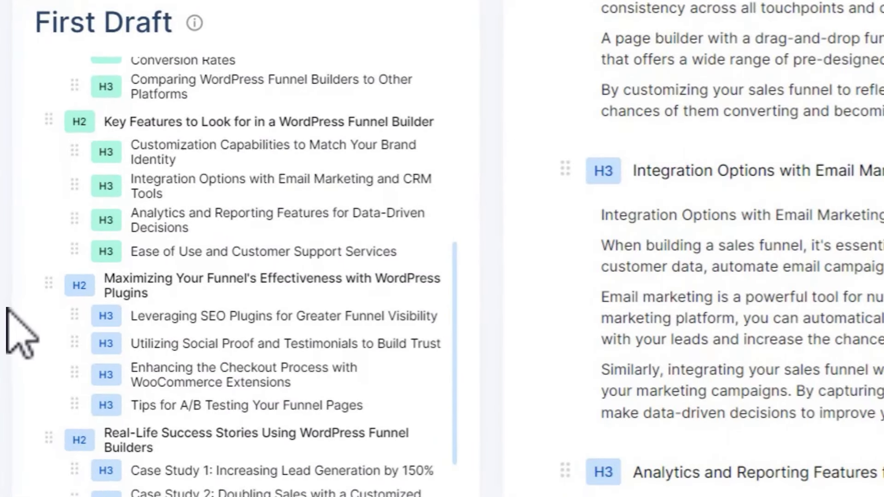
scroll(143, 286, "down", 5)
scroll(144, 275, "down", 6)
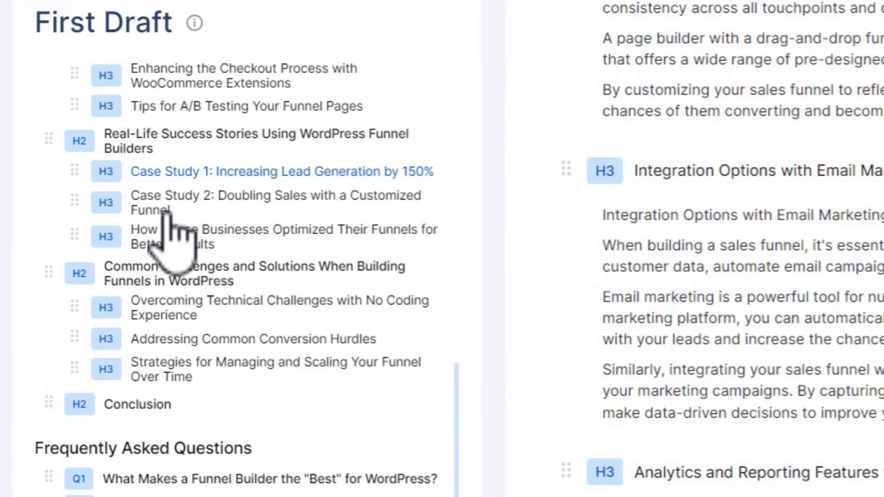
scroll(325, 343, "up", 3)
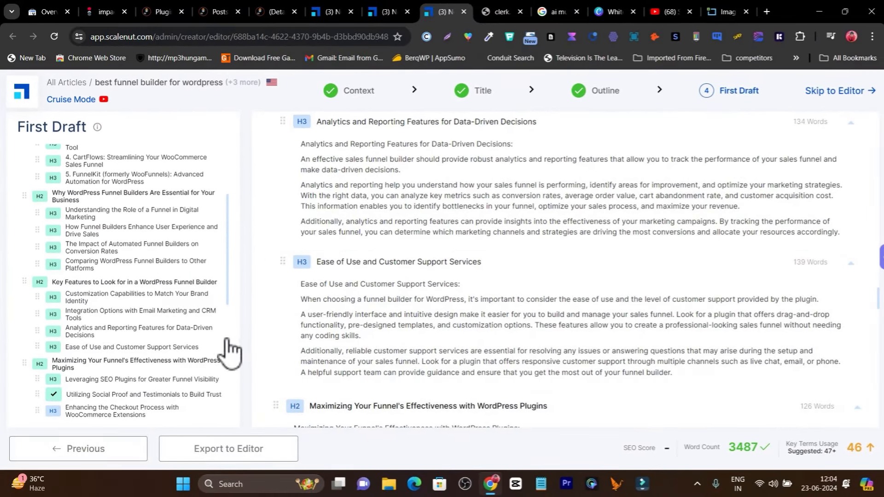
scroll(193, 322, "down", 4)
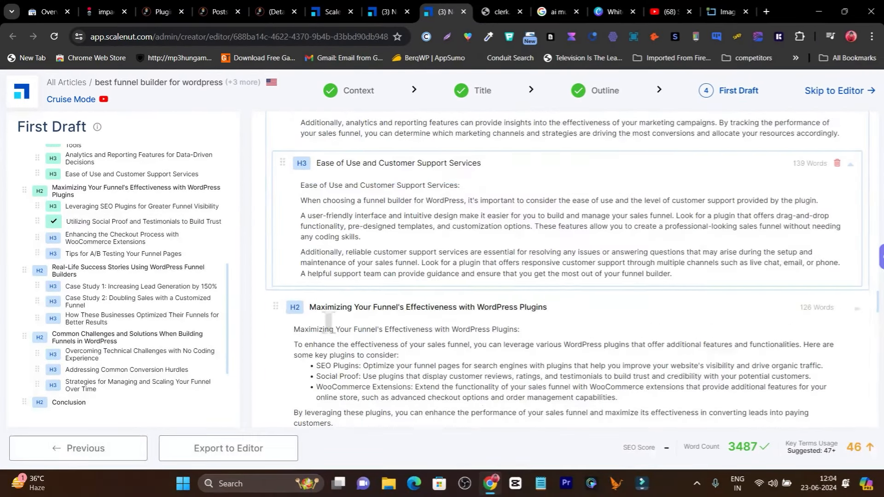
scroll(154, 290, "down", 1)
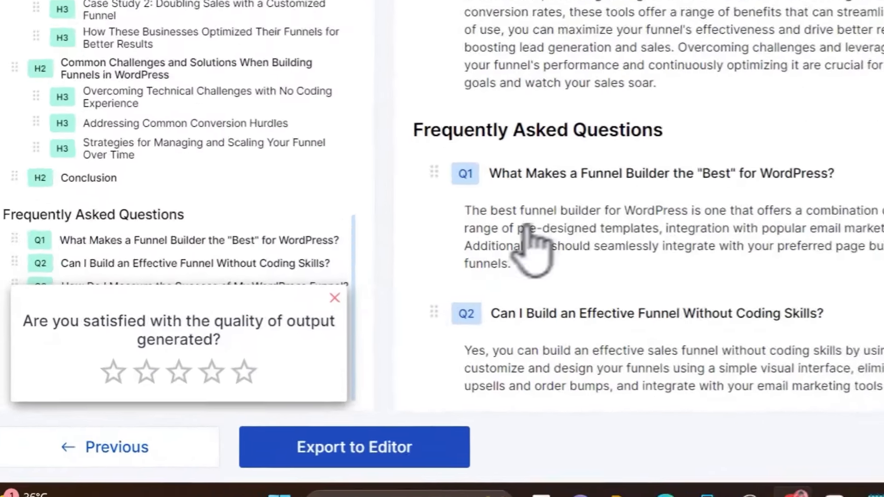
Step: Dismiss the output quality rating prompt and go back through the finished draft to its title and key highlights
left_click(334, 298)
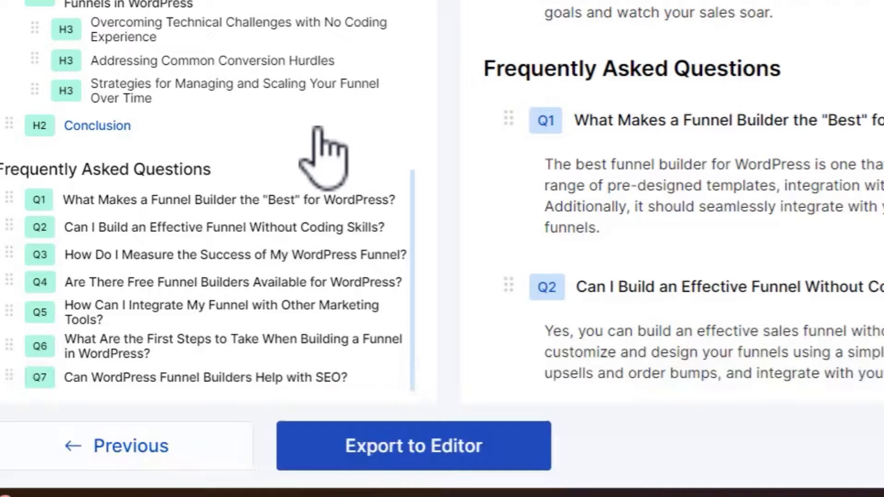
scroll(226, 240, "up", 7)
scroll(287, 202, "up", 5)
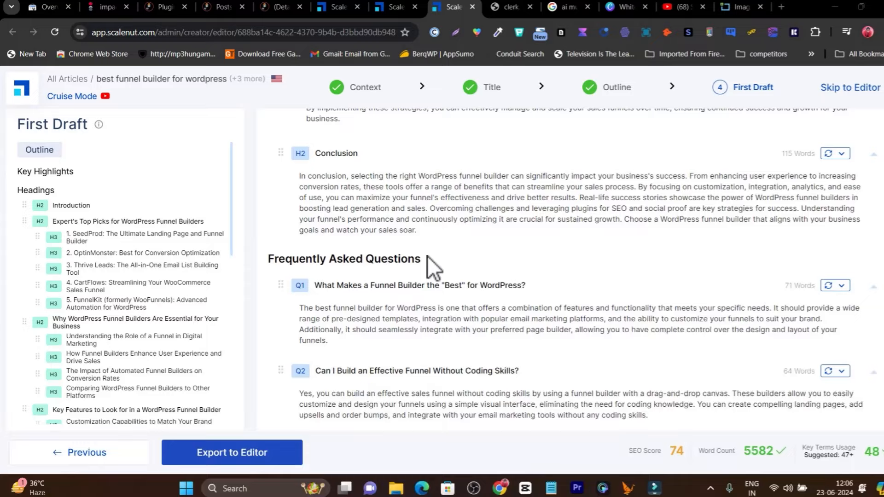
scroll(433, 257, "up", 5)
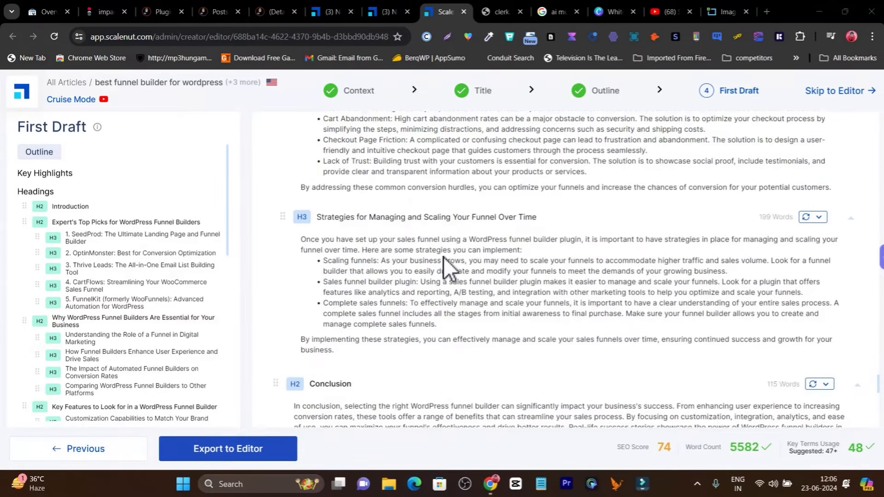
left_click(396, 12)
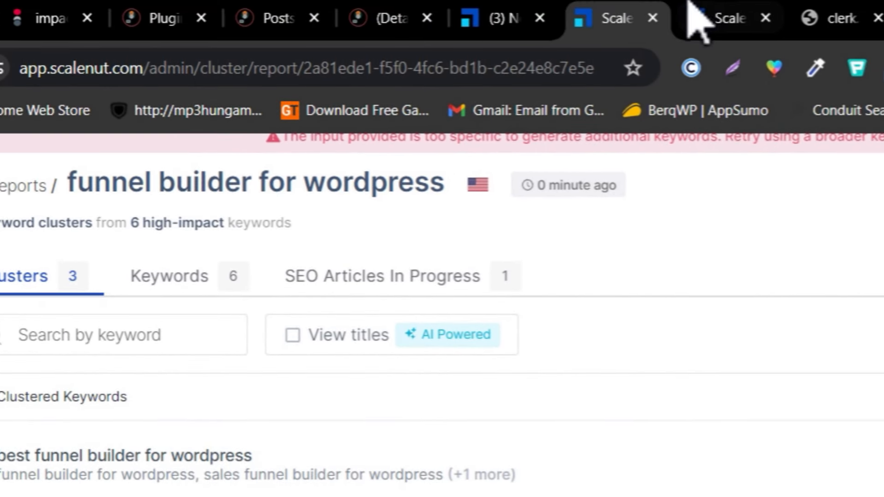
left_click(691, 9)
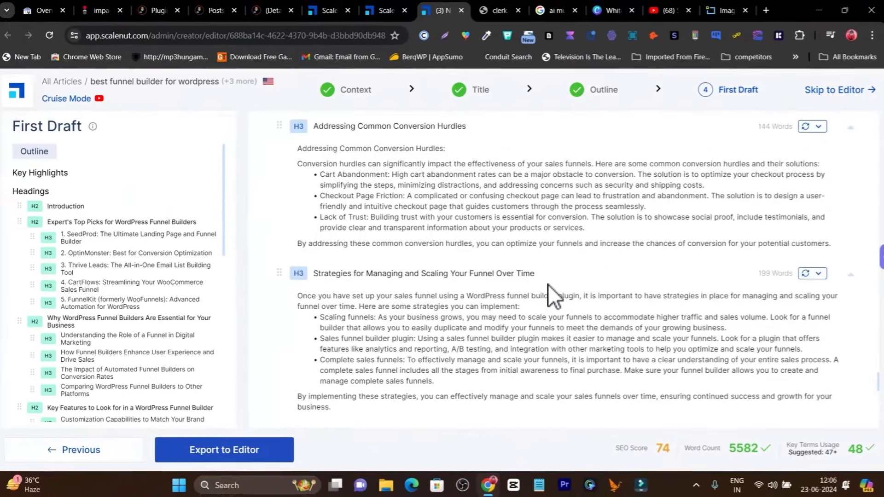
scroll(548, 285, "down", 15)
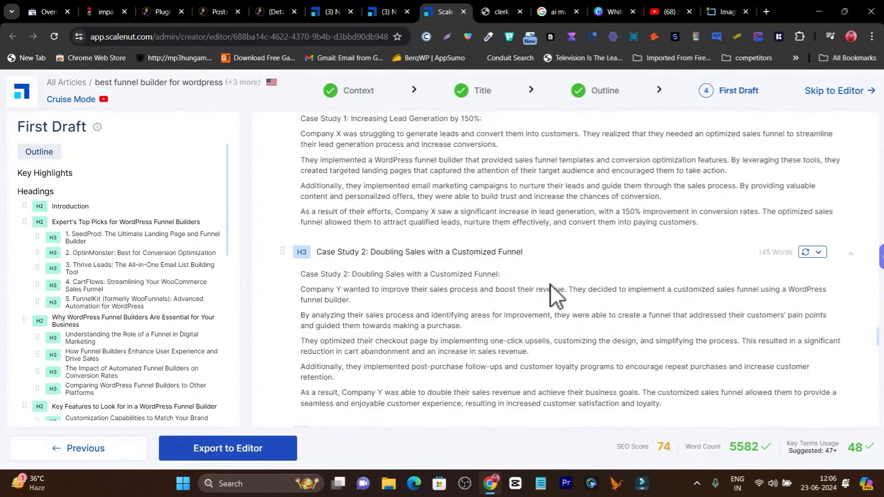
scroll(551, 291, "up", 20)
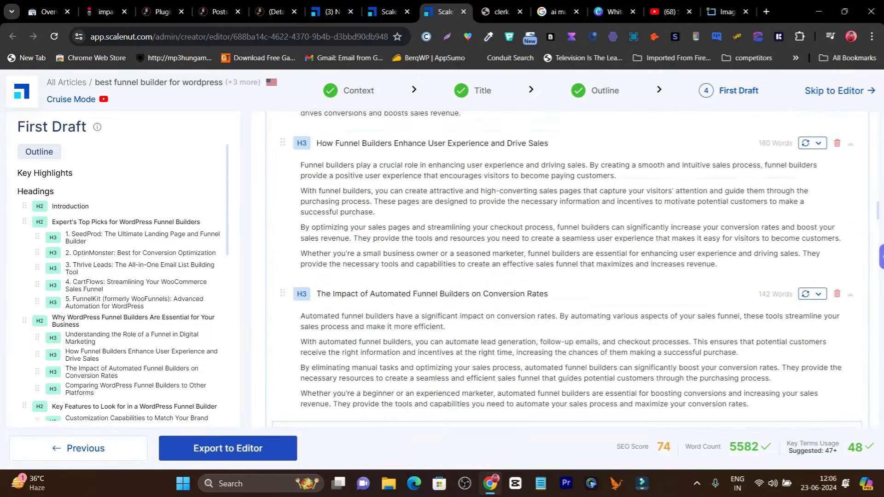
scroll(541, 275, "up", 15)
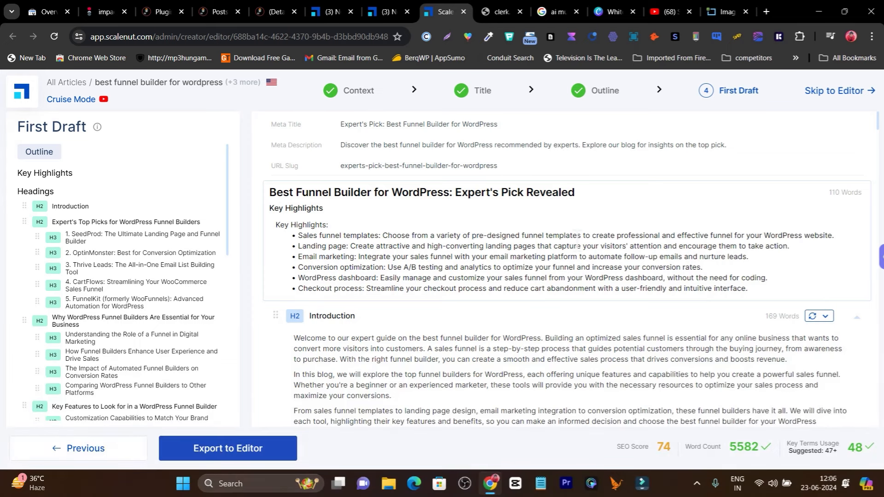
Step: Read through the generated draft from the introduction and the five funnel builder picks to the conclusion and frequently asked questions
scroll(522, 271, "down", 3)
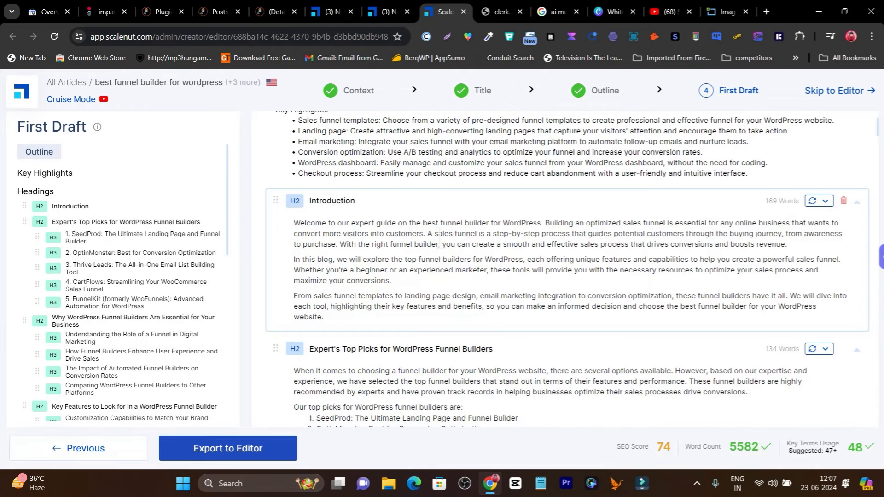
scroll(438, 238, "down", 5)
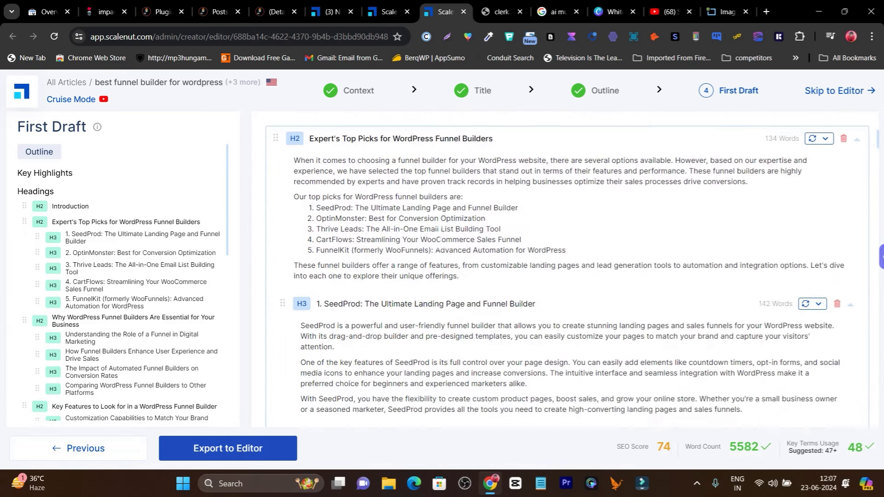
scroll(433, 240, "down", 2)
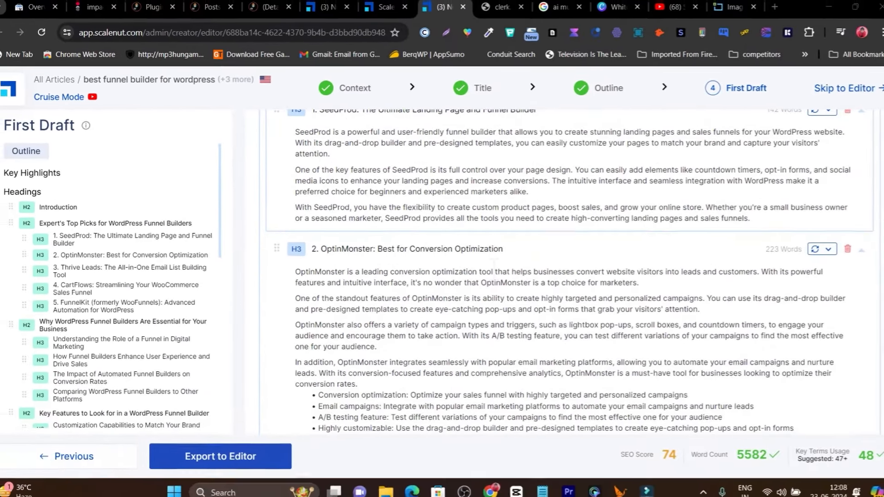
scroll(488, 267, "down", 5)
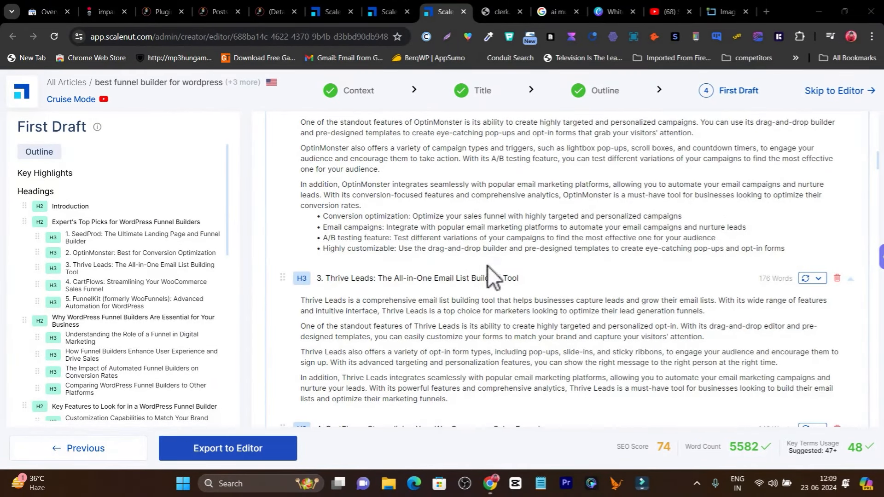
scroll(488, 265, "down", 8)
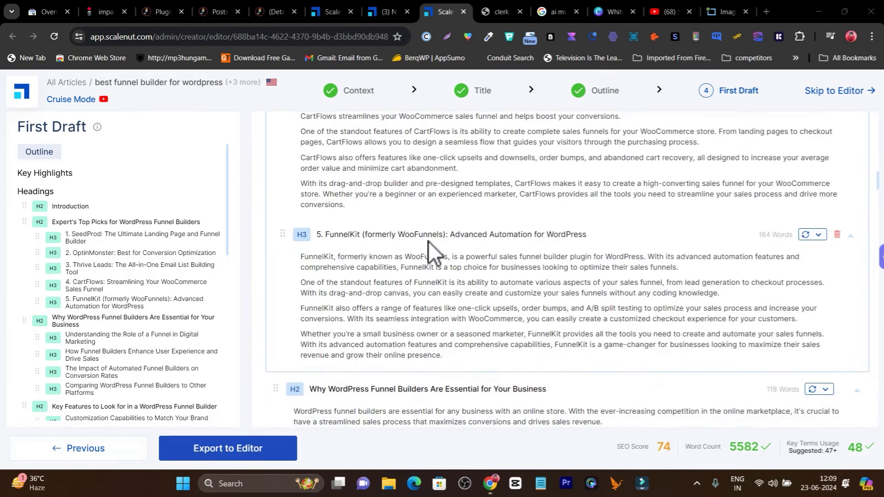
scroll(428, 241, "down", 15)
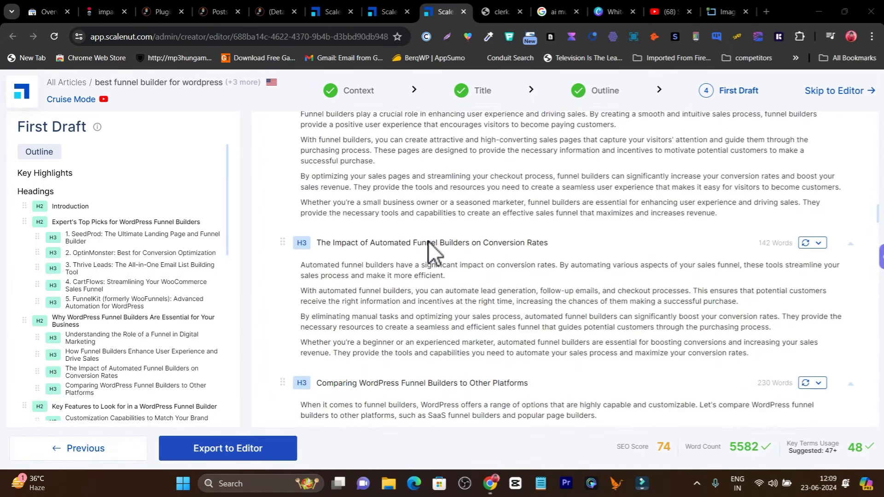
scroll(428, 241, "down", 6)
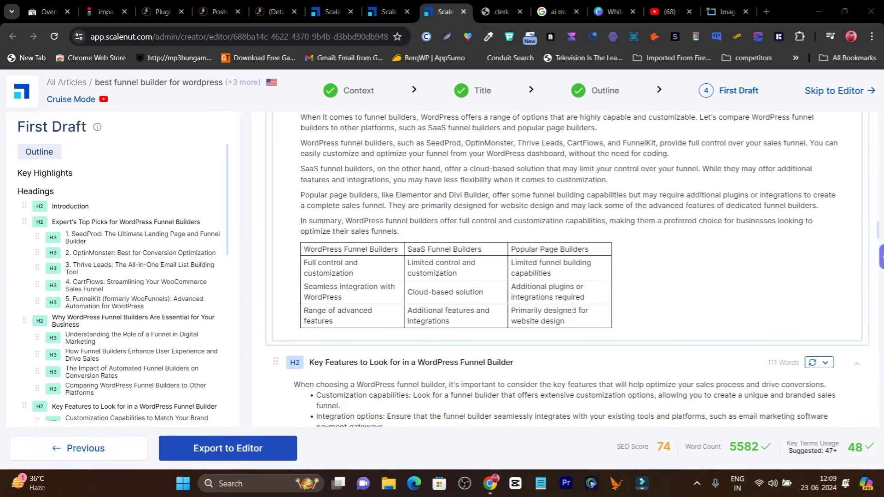
scroll(576, 325, "down", 6)
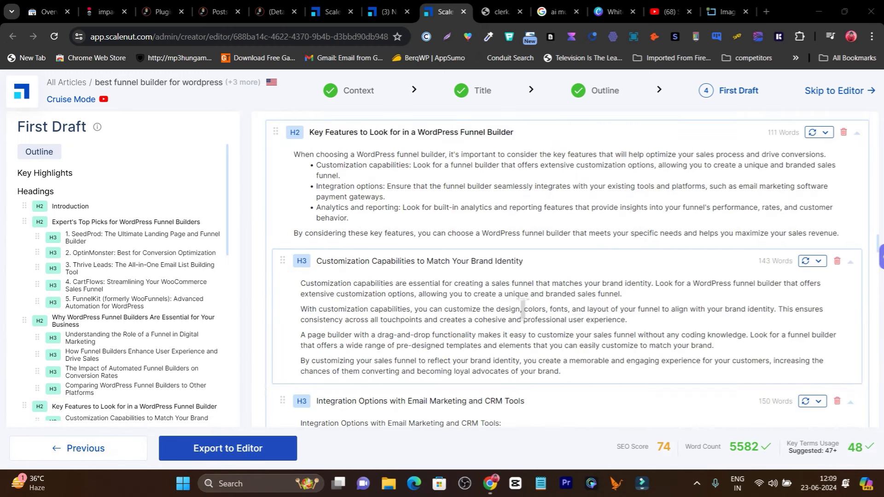
scroll(522, 262, "down", 5)
scroll(522, 261, "down", 15)
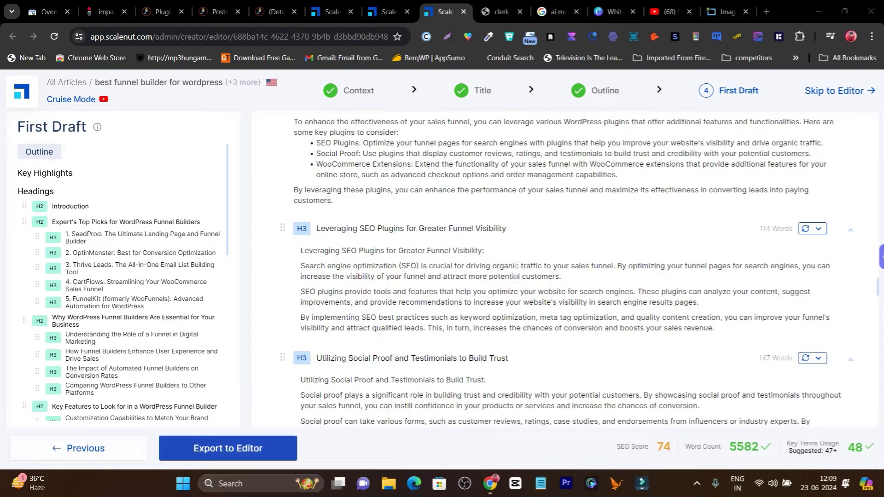
scroll(516, 272, "down", 15)
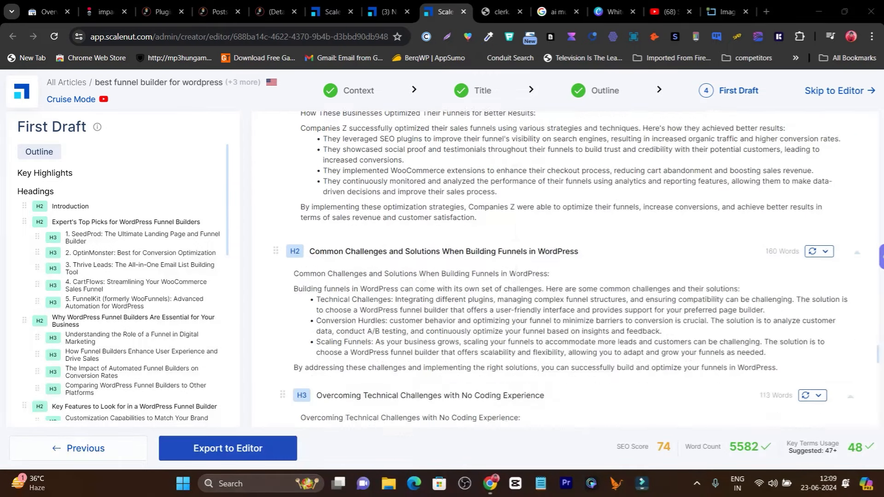
scroll(388, 262, "down", 7)
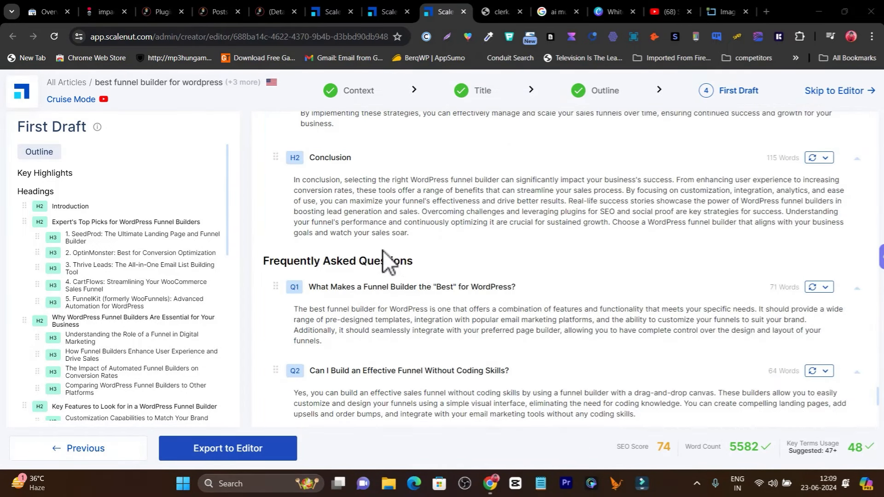
scroll(322, 184, "down", 1)
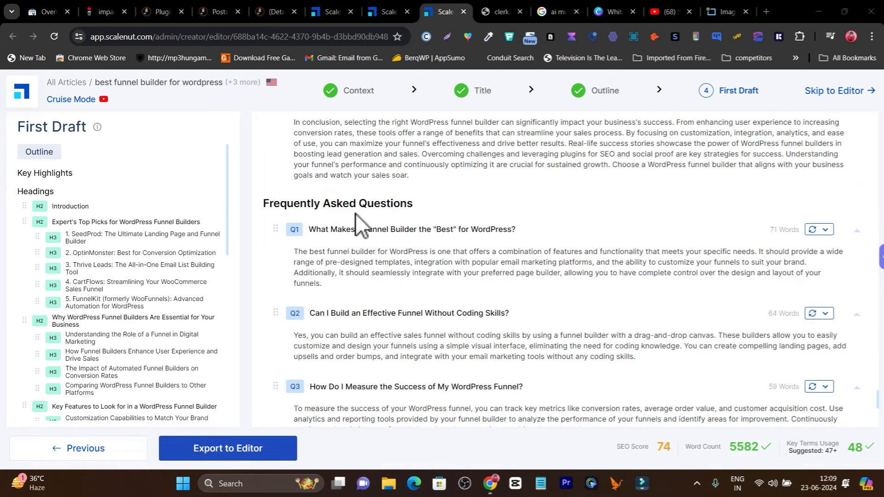
scroll(474, 230, "down", 6)
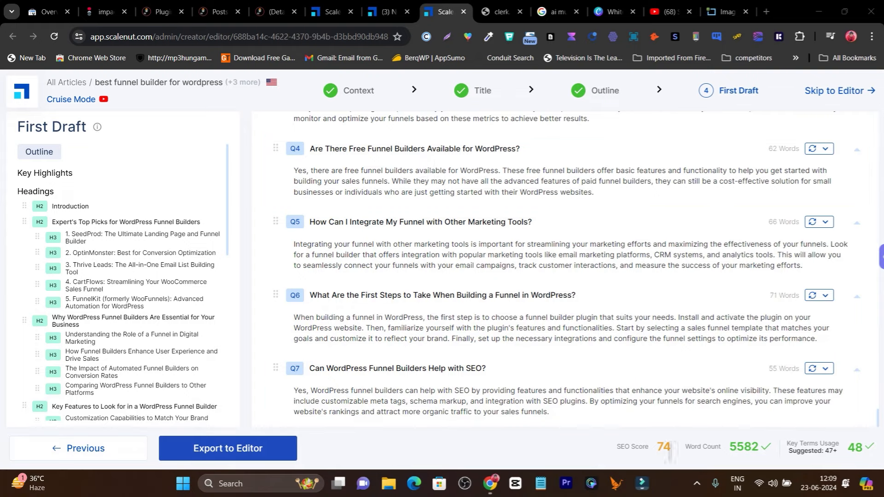
Step: Check the draft's SEO score and key terms usage, and export the draft to the editor
mouse_move(662, 453)
mouse_move(816, 445)
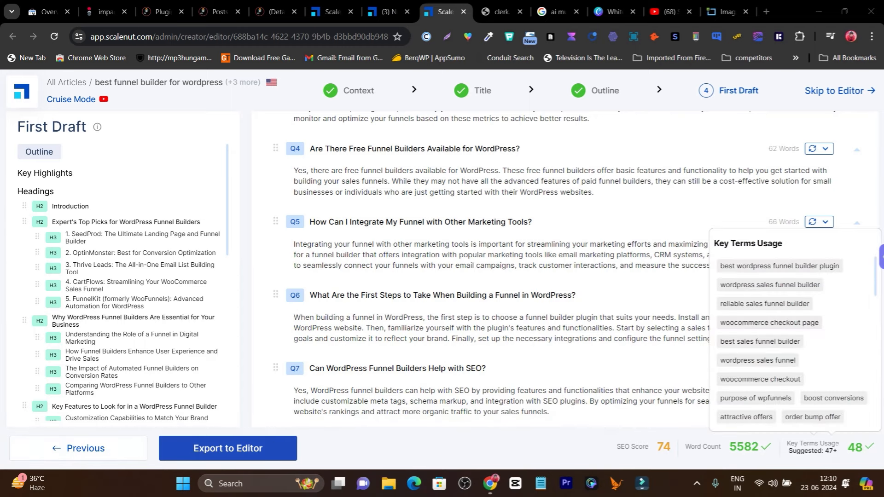
double_click(838, 445)
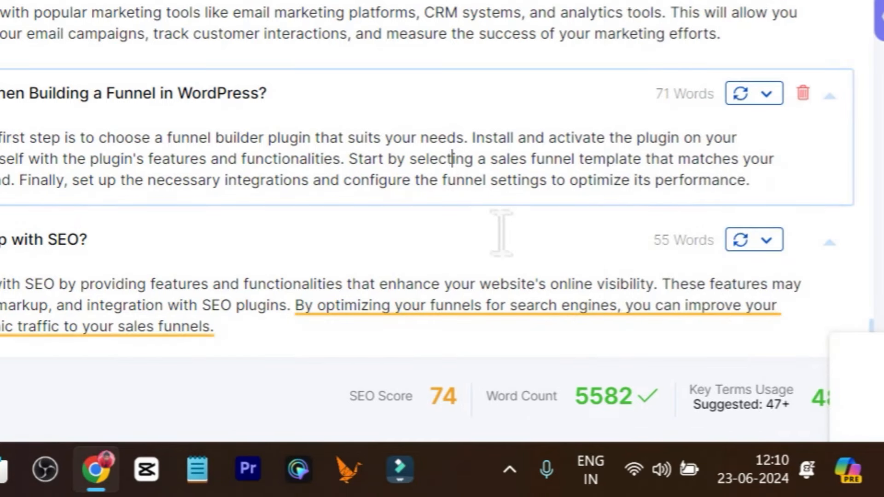
mouse_move(776, 394)
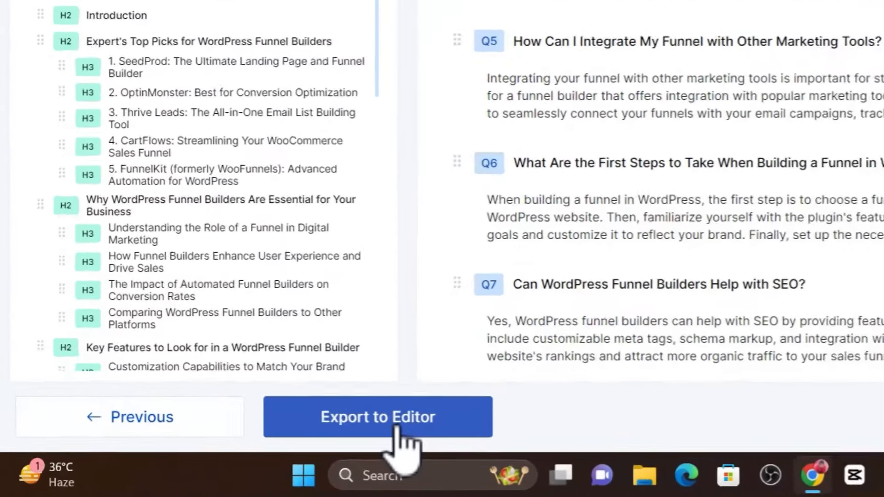
left_click(240, 460)
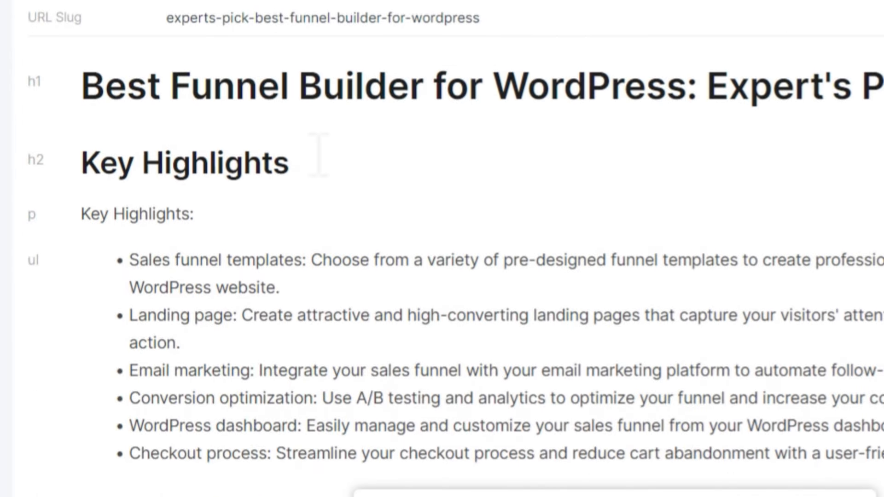
scroll(414, 371, "down", 3)
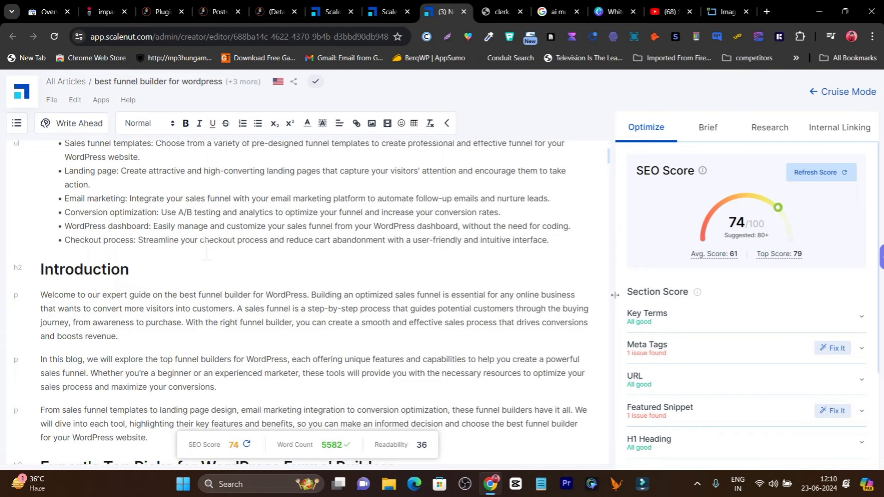
Step: Look over the exported article's title, key highlights, introduction and top picks in the editor
scroll(207, 252, "down", 4)
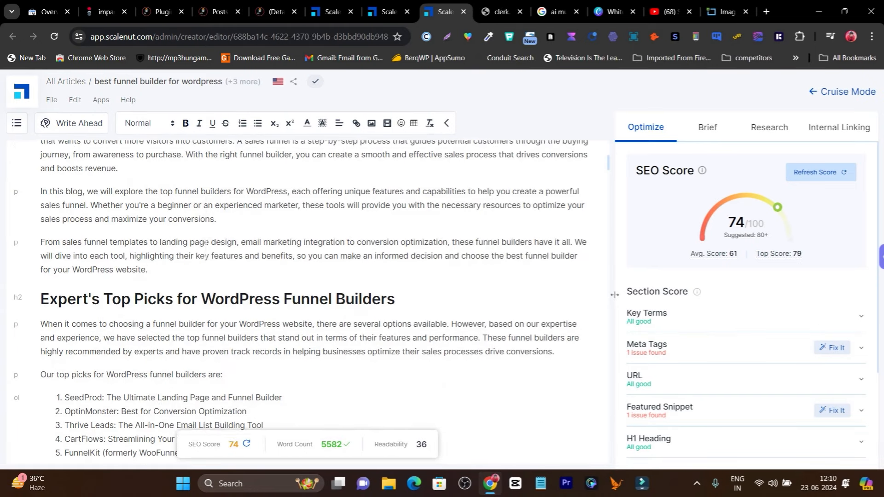
scroll(338, 272, "up", 7)
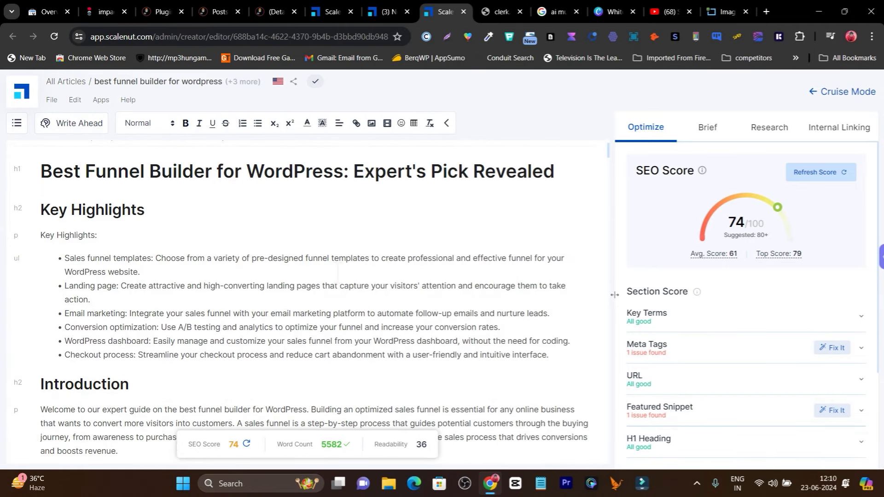
scroll(267, 276, "down", 2)
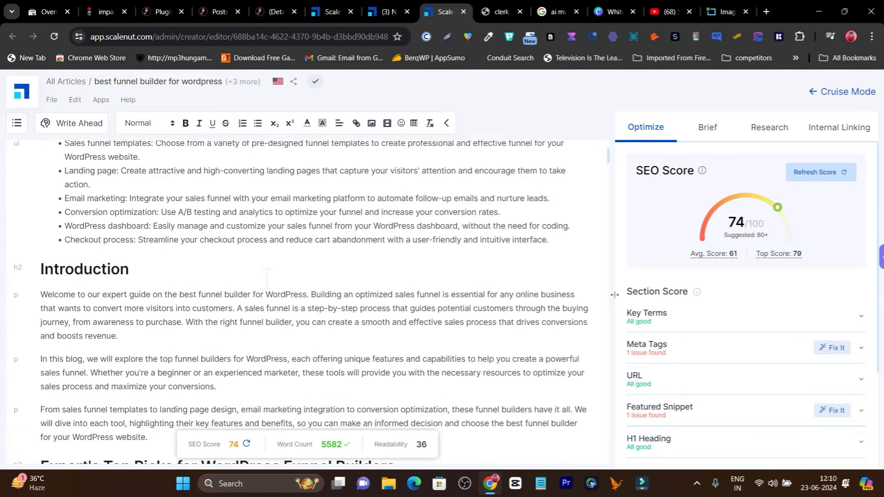
scroll(304, 297, "down", 2)
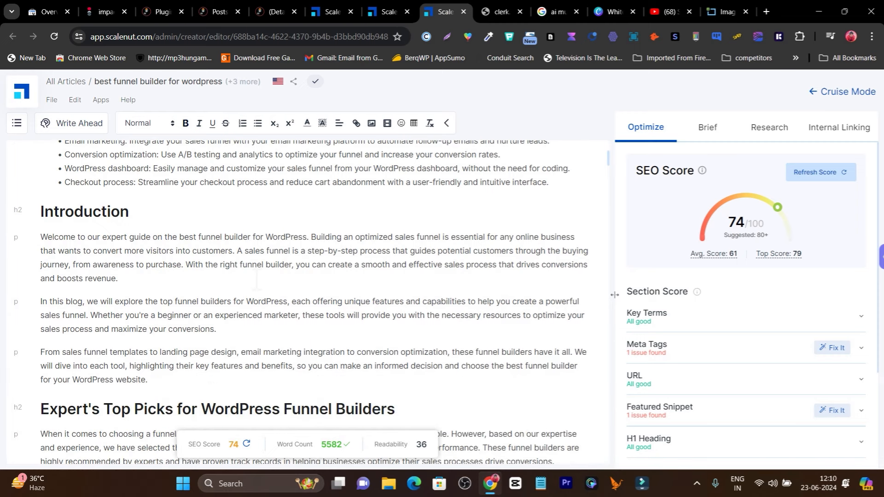
scroll(351, 299, "up", 4)
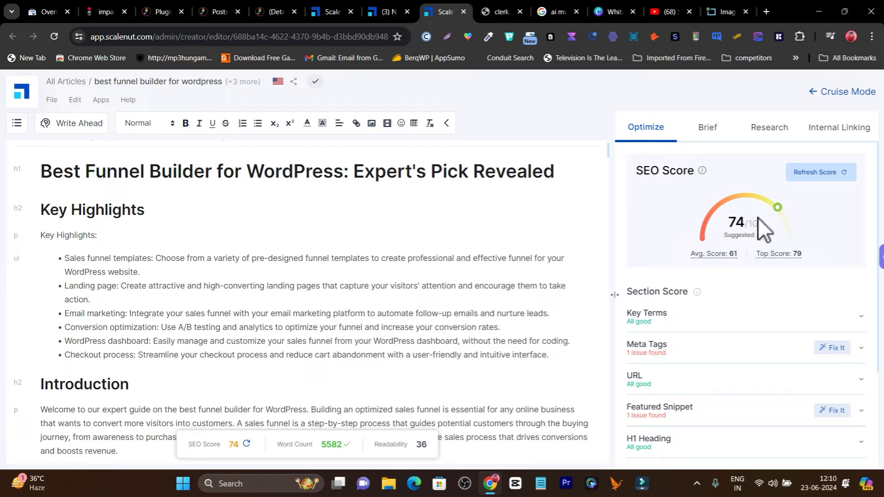
Step: Review the Meta Tags issue and fix it by replacing the meta description with the third suggested one
scroll(708, 328, "down", 1)
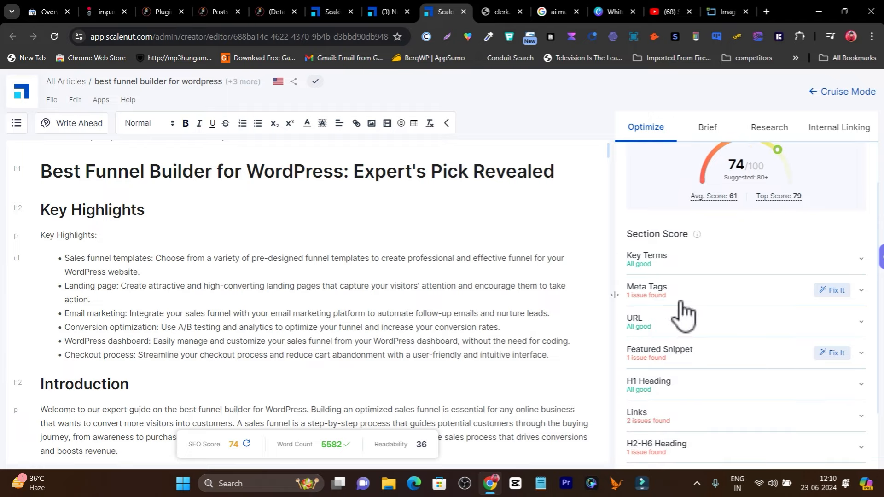
left_click(713, 302)
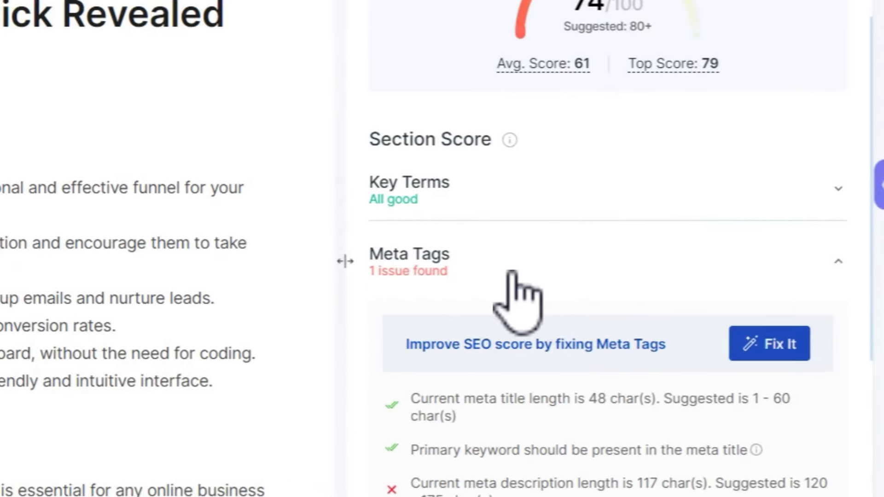
scroll(476, 242, "down", 2)
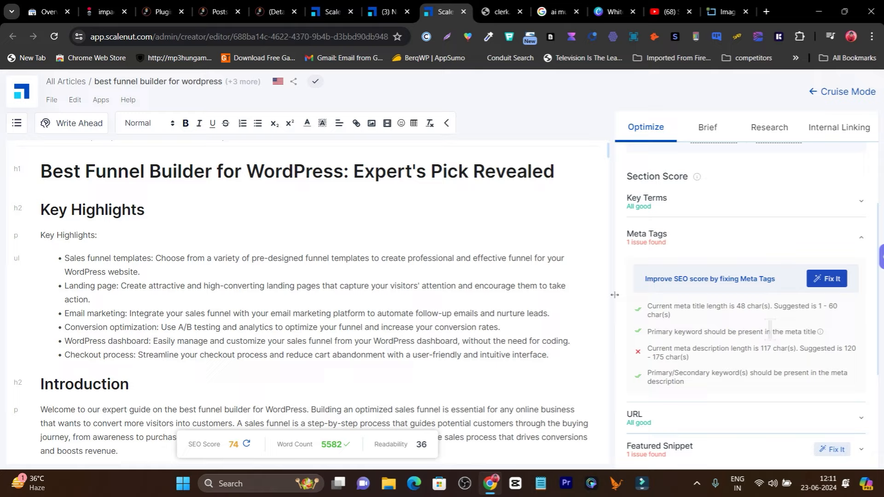
scroll(190, 166, "up", 2)
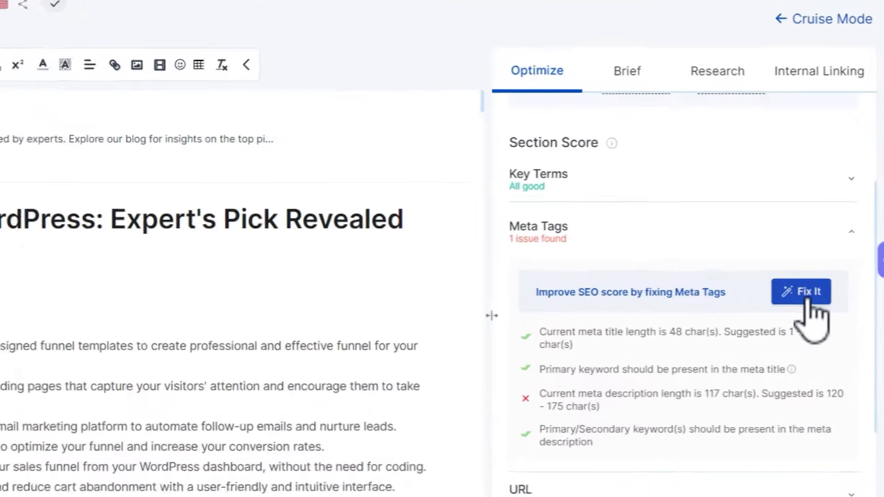
left_click(830, 280)
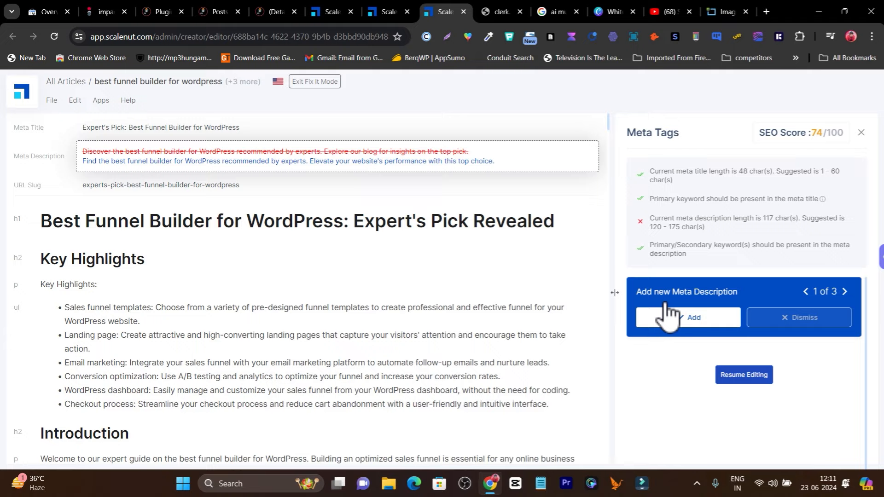
left_click(843, 293)
left_click(842, 294)
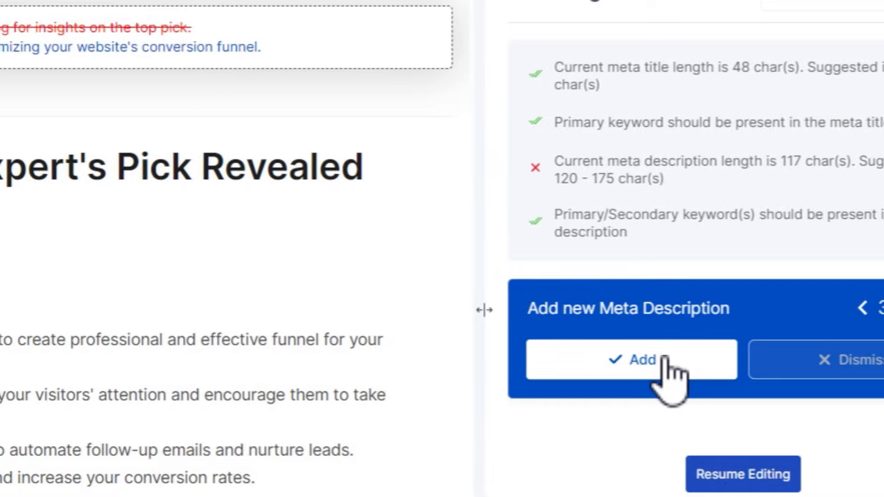
left_click(664, 362)
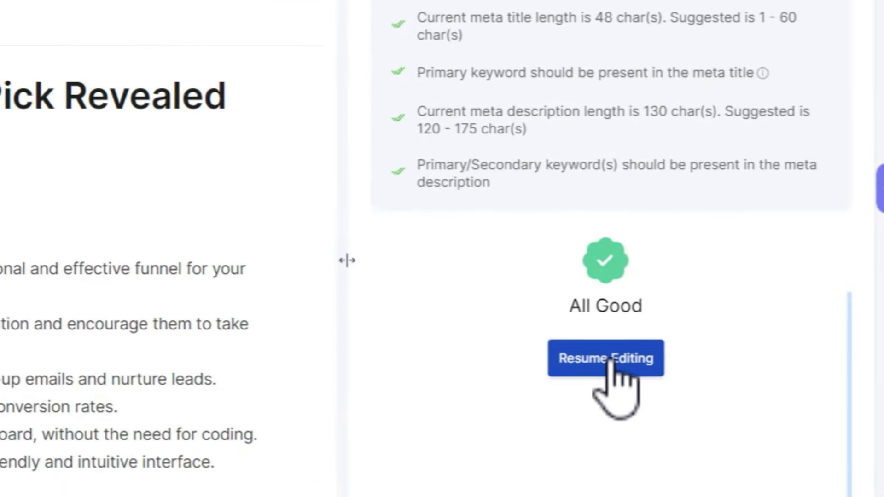
left_click(613, 361)
Step: Fix the Featured Snippet issue by adding the suggested question about the top features to look for, with its answer
scroll(577, 351, "down", 5)
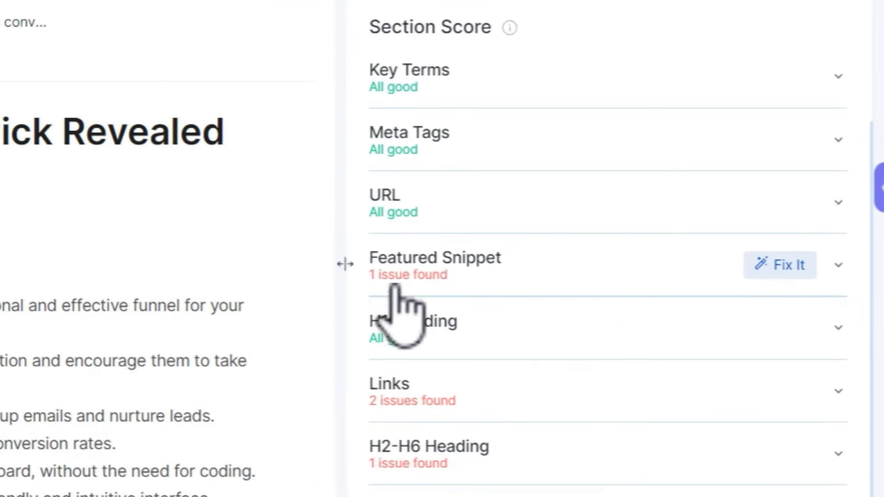
left_click(577, 276)
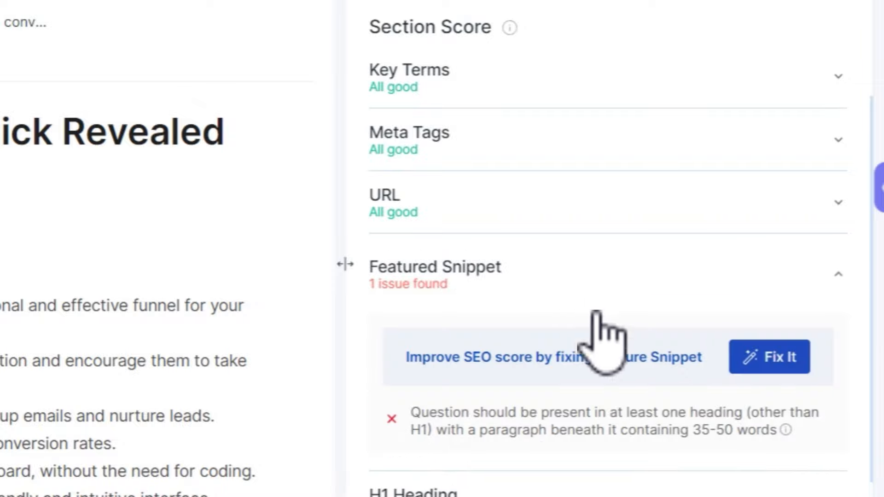
left_click(781, 364)
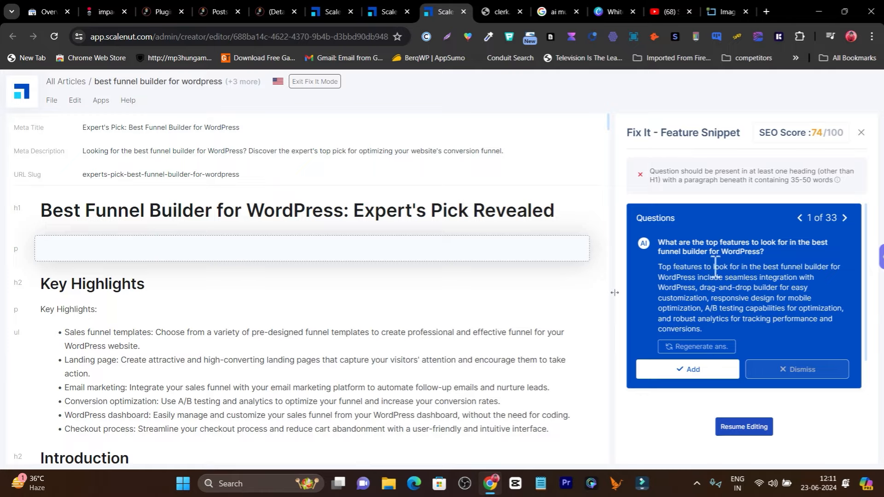
left_click(846, 218)
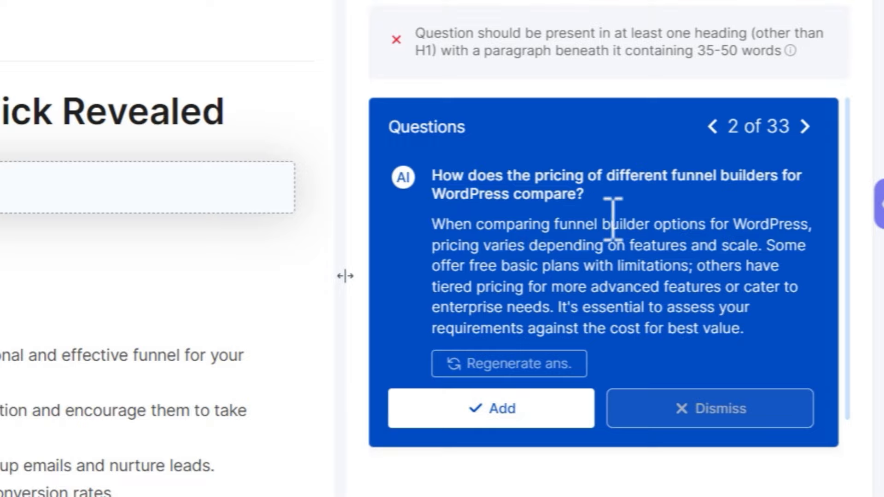
left_click(714, 127)
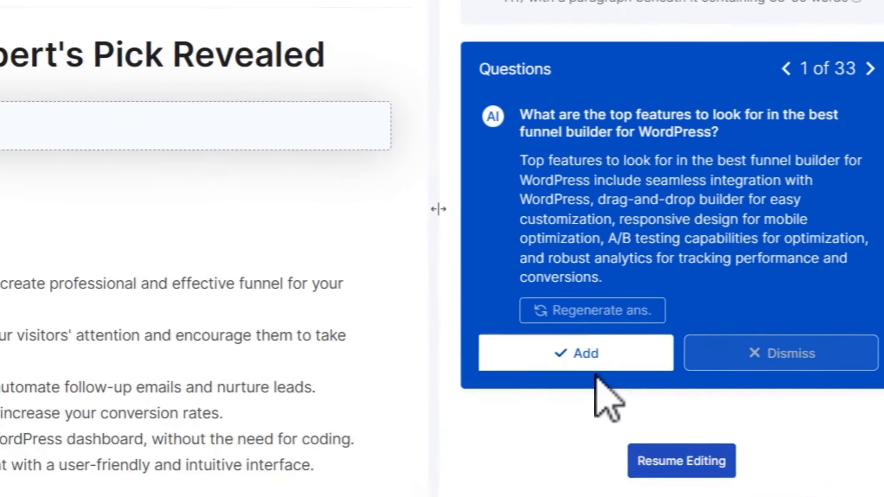
left_click(697, 372)
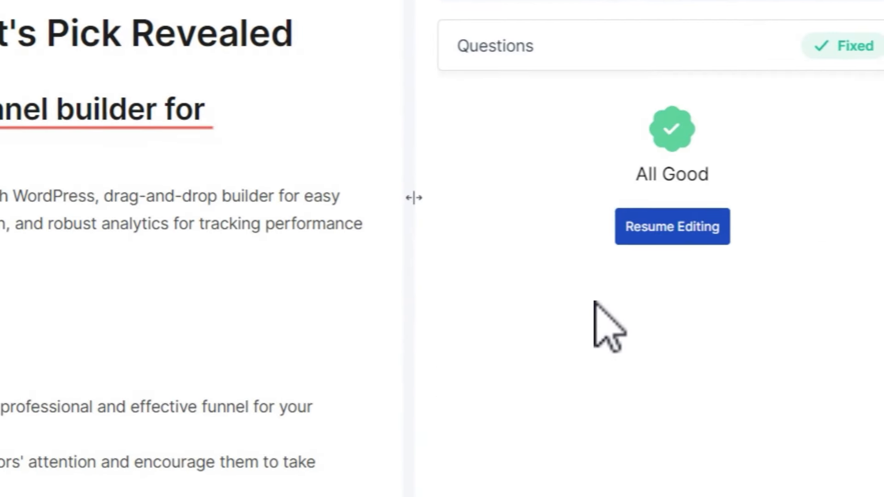
left_click(664, 224)
Step: Add a second Featured Snippet question, about integrating email marketing platforms with the best funnel builder for WordPress, with its answer
scroll(649, 338, "down", 5)
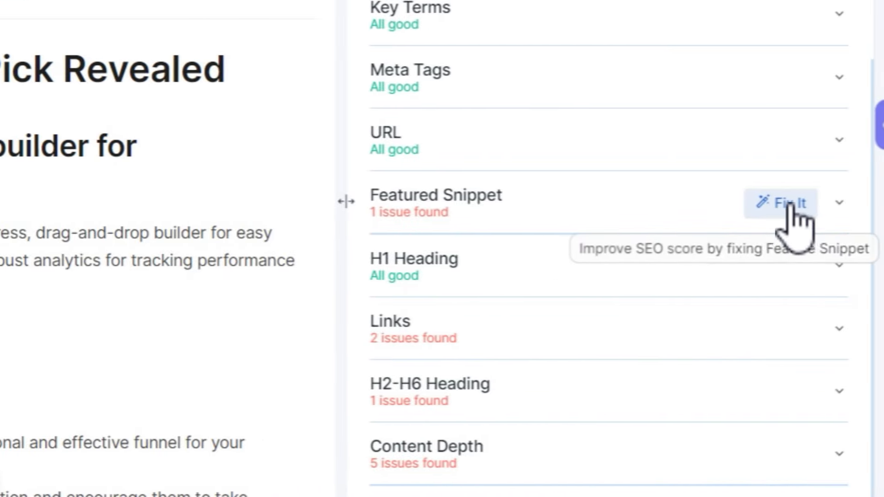
left_click(786, 205)
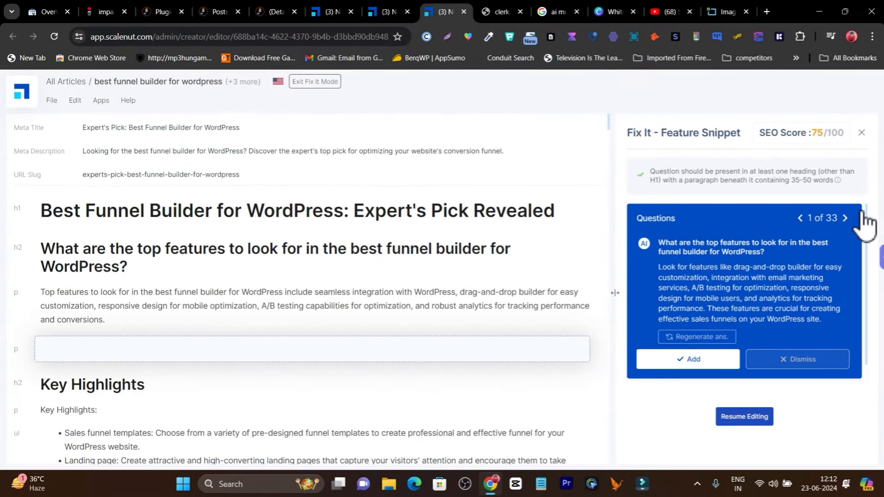
left_click(845, 218)
left_click(845, 217)
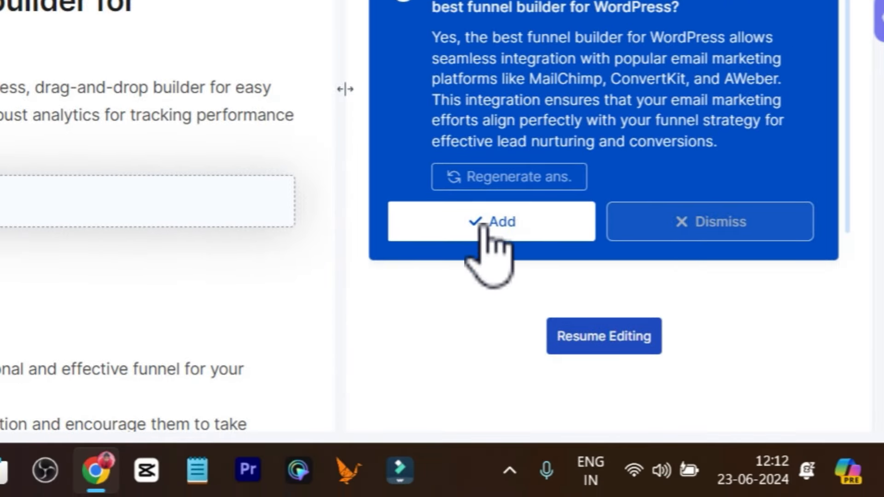
left_click(482, 223)
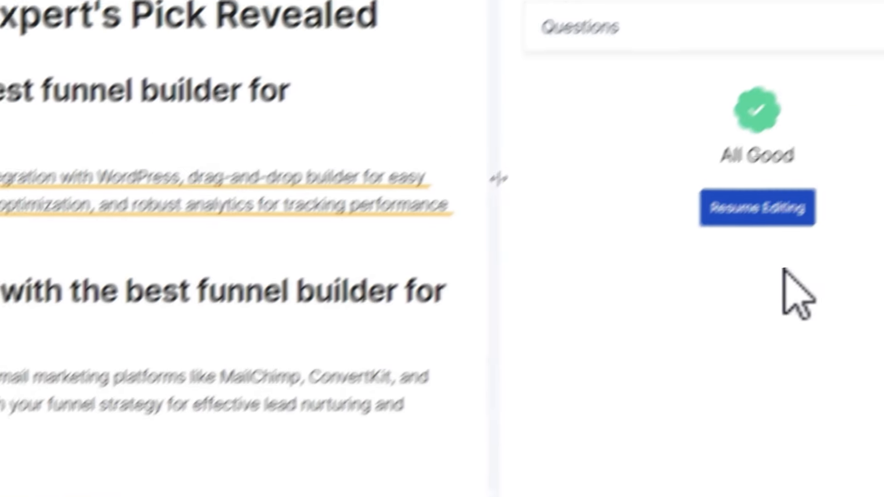
left_click(633, 364)
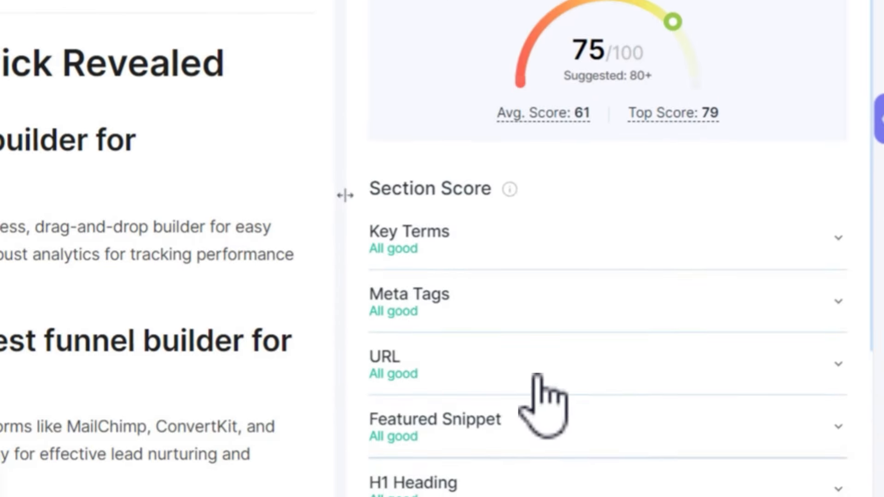
Step: Examine the Links issues and suggested outbound sites, and look through the article down to the SeedProd and OptinMonster sections
scroll(506, 400, "down", 5)
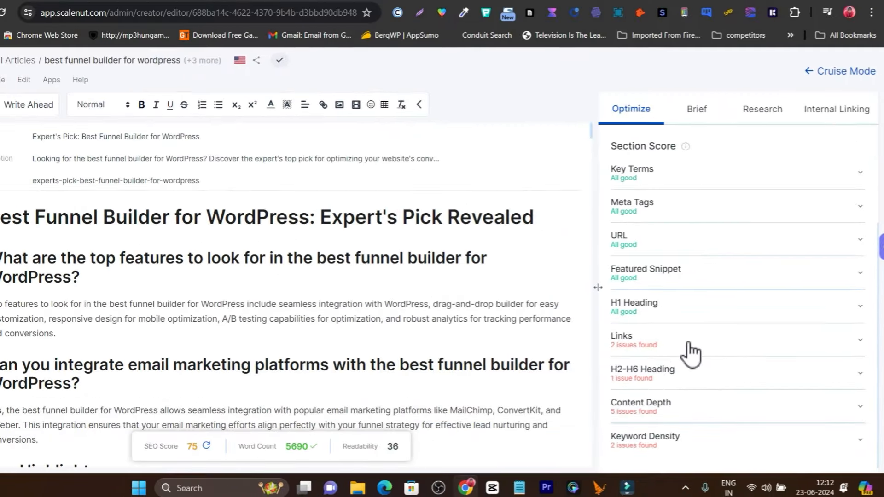
left_click(502, 269)
scroll(506, 286, "down", 3)
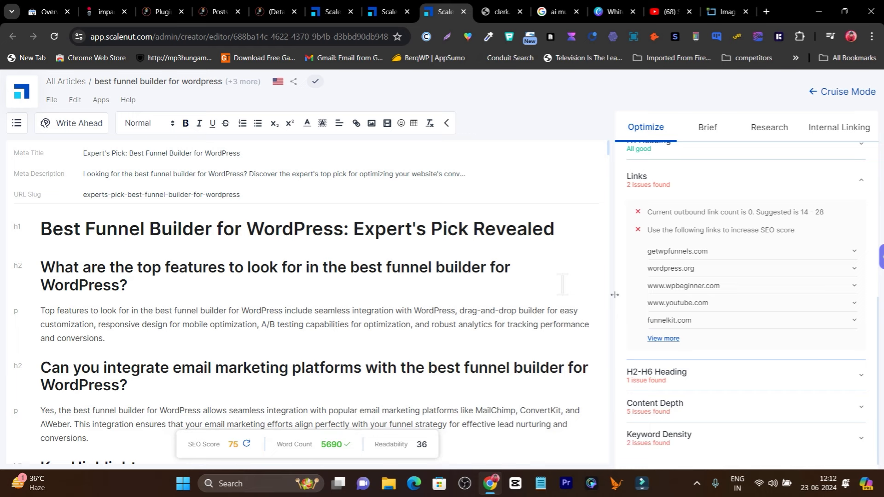
scroll(563, 284, "down", 8)
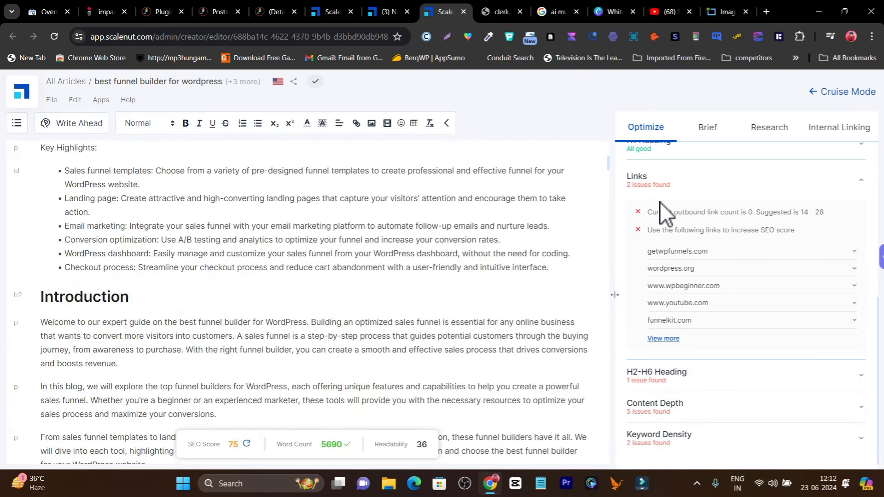
scroll(430, 272, "down", 10)
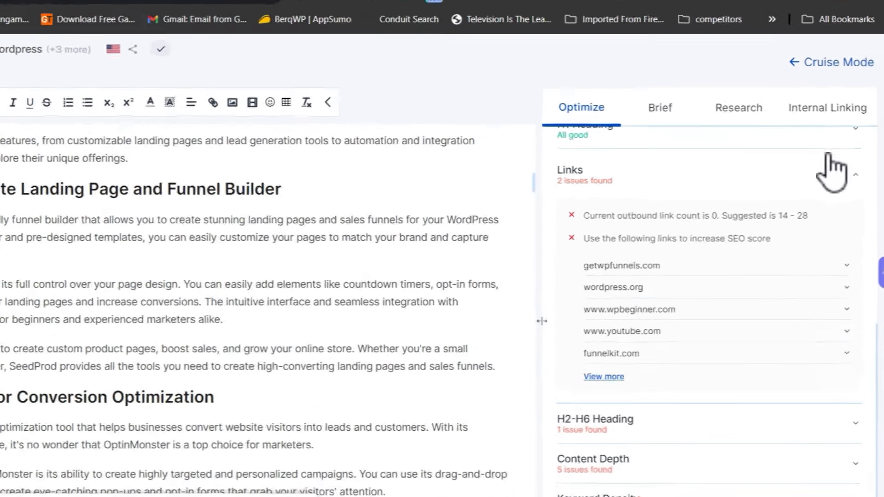
Step: Examine the H2-H6 Heading keyword suggestions and the Content Depth issues in the section scores
left_click(852, 180)
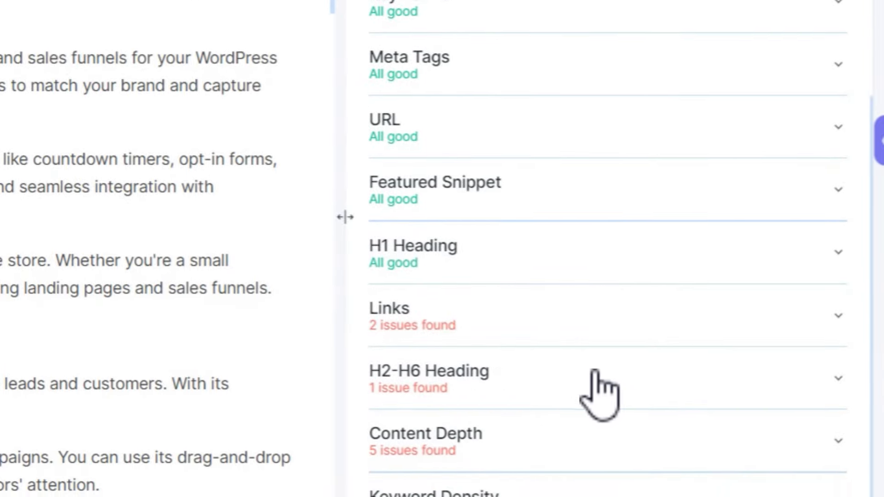
left_click(591, 373)
scroll(594, 374, "down", 5)
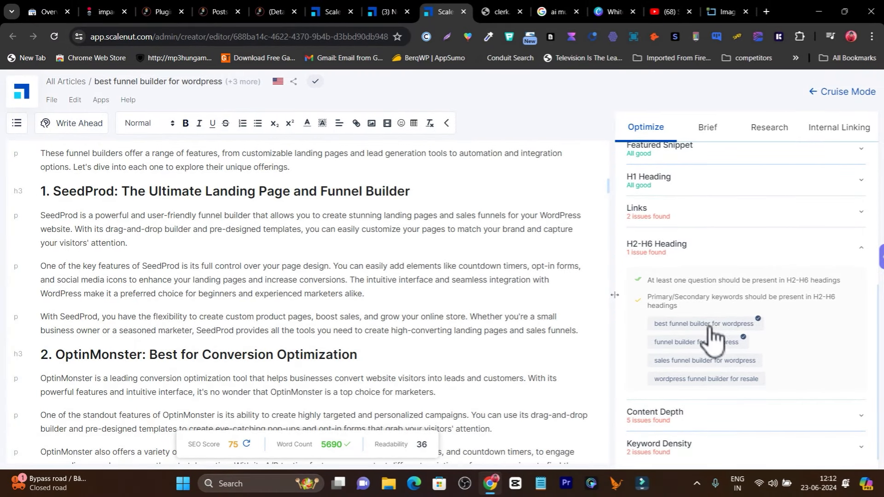
left_click(750, 258)
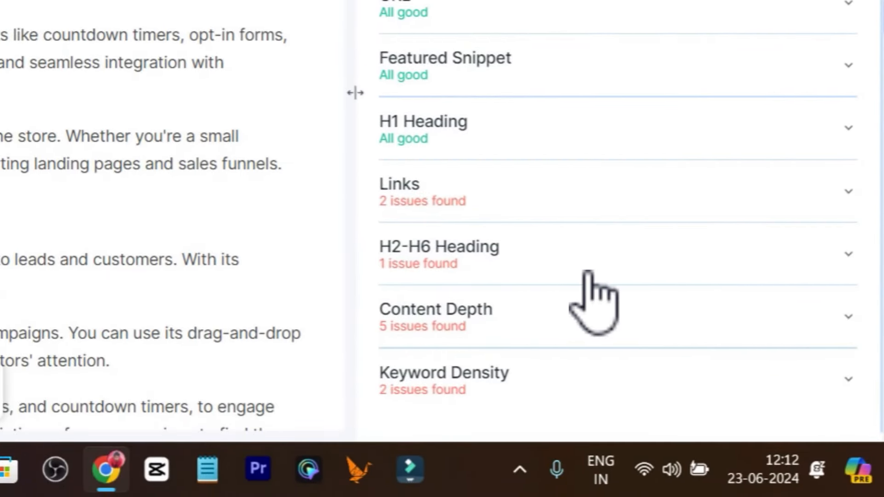
left_click(592, 323)
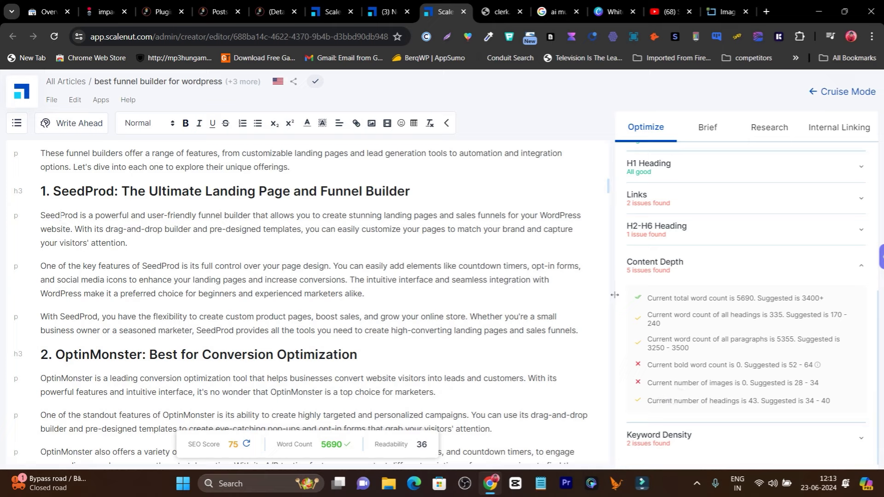
Step: Select the phrase "SeedProd is a powerful and user-friendly" in the SeedProd section and clear the selection without formatting it
left_click_drag(41, 216, 197, 215)
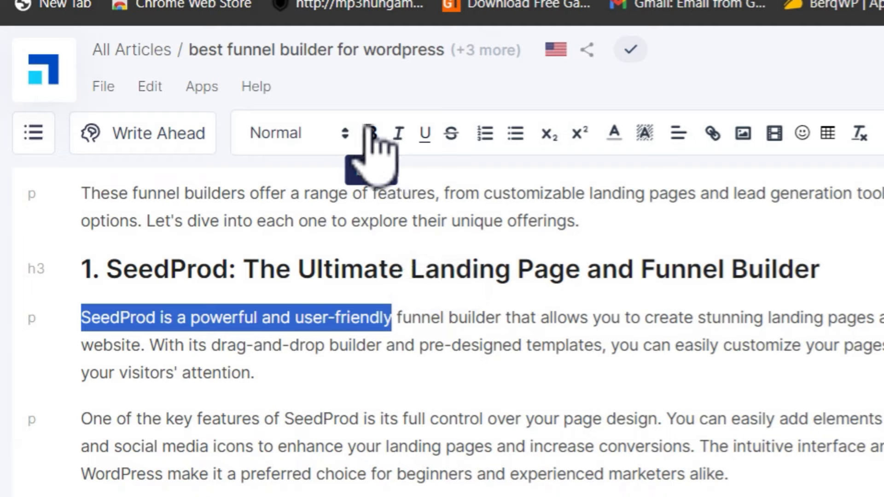
left_click(398, 317)
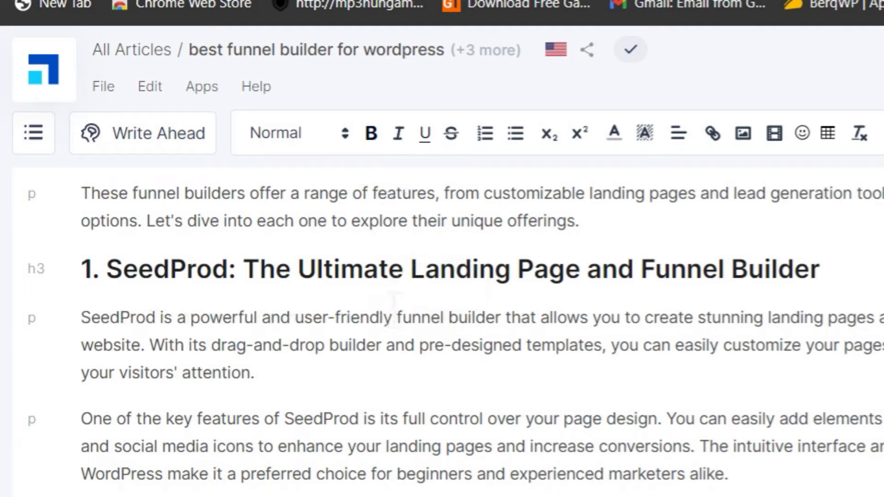
left_click_drag(393, 318, 104, 317)
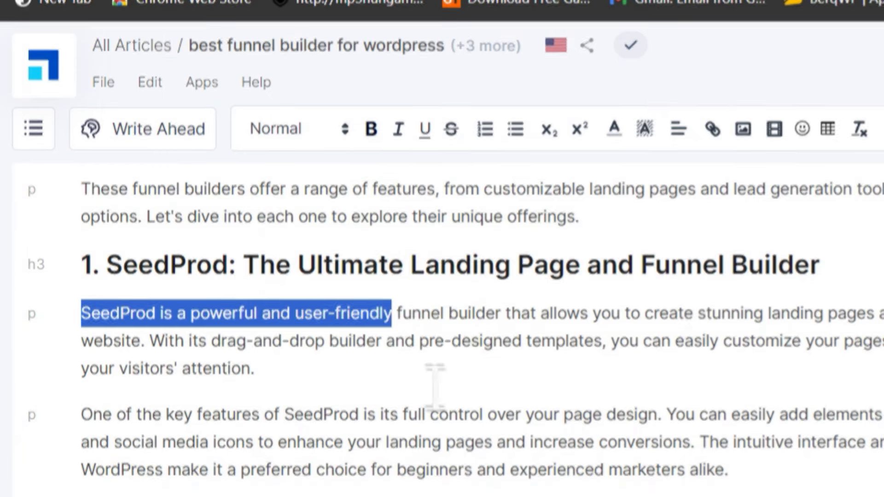
left_click_drag(464, 474, 457, 475)
scroll(258, 464, "down", 2)
scroll(249, 373, "up", 5)
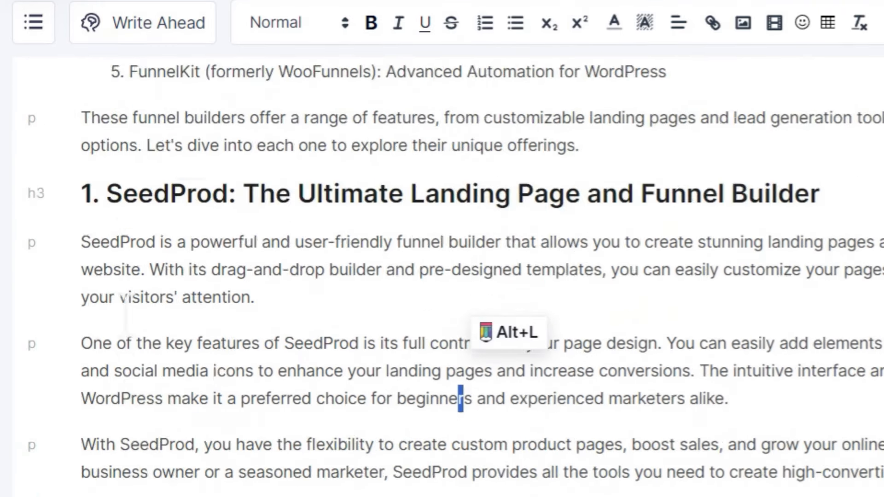
Step: Reload the article editor and bold the opening phrase "SeedProd is a powerful and user-friendly funnel builder" in the SeedProd section
left_click_drag(81, 322, 499, 323)
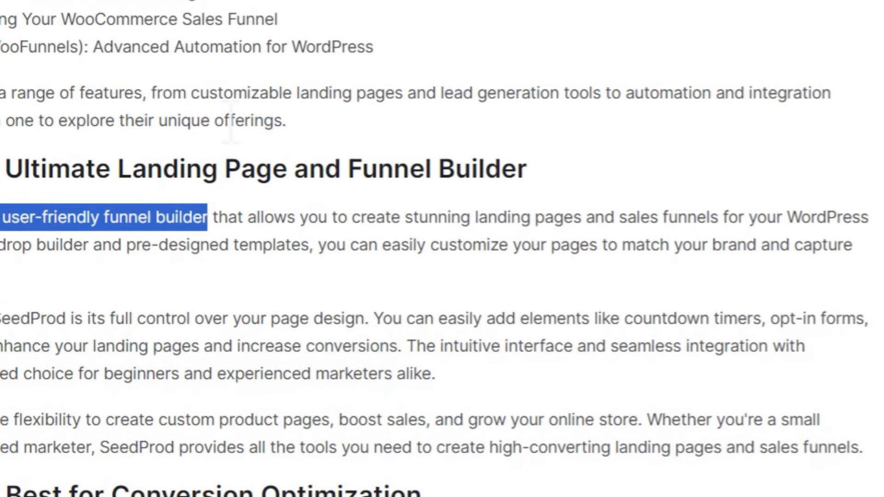
key("F5")
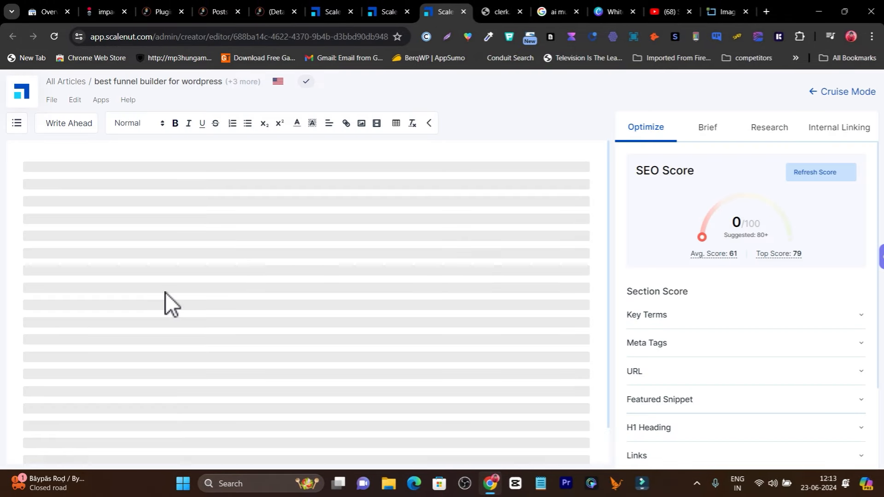
scroll(139, 299, "down", 5)
scroll(115, 307, "down", 13)
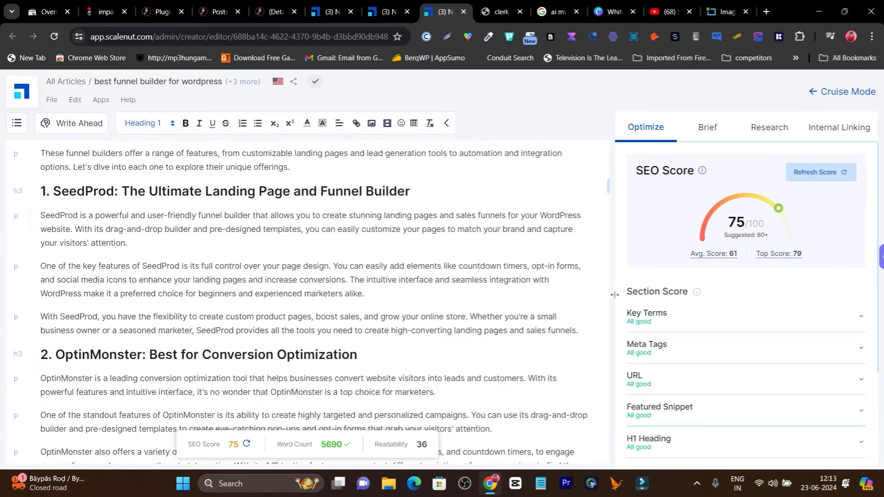
left_click_drag(40, 216, 248, 216)
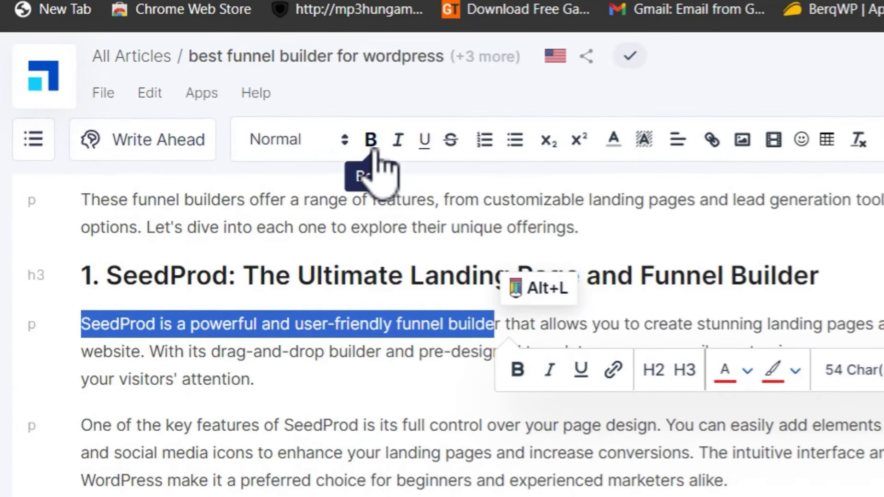
left_click(187, 126)
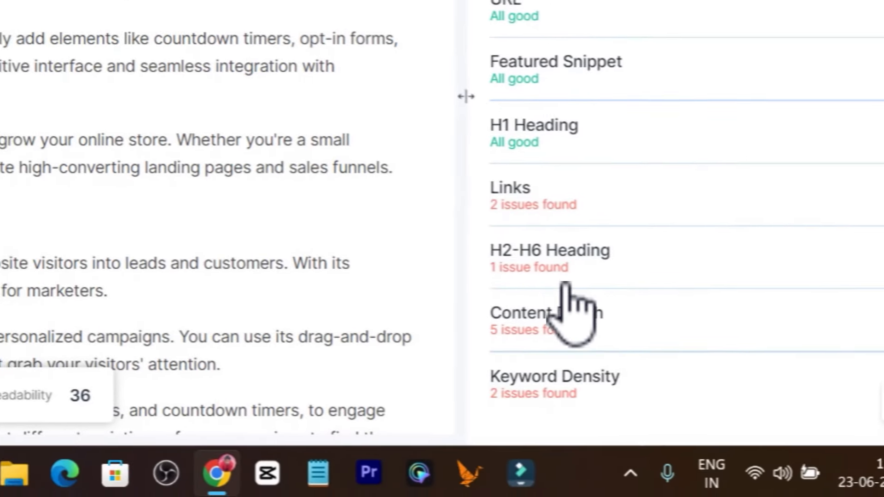
Step: Examine the Content Depth issues, including the bold word count, and the Keyword Density issues for primary and secondary keywords
left_click(671, 328)
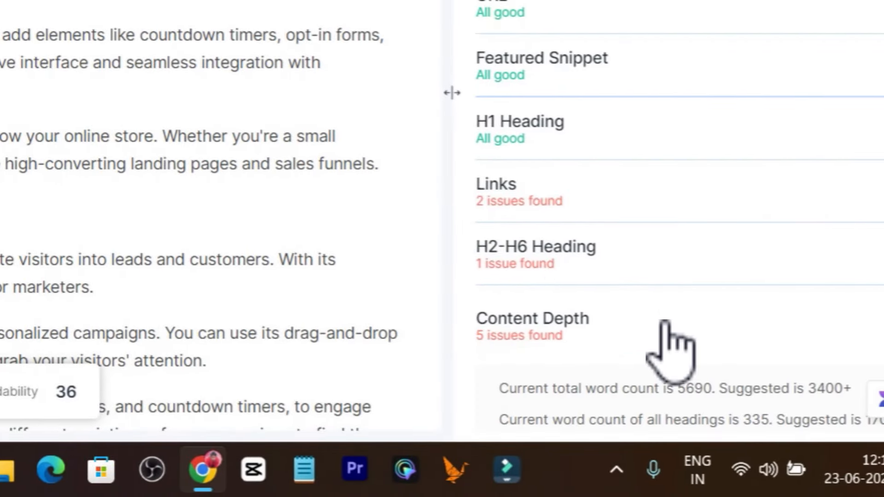
scroll(672, 341, "down", 5)
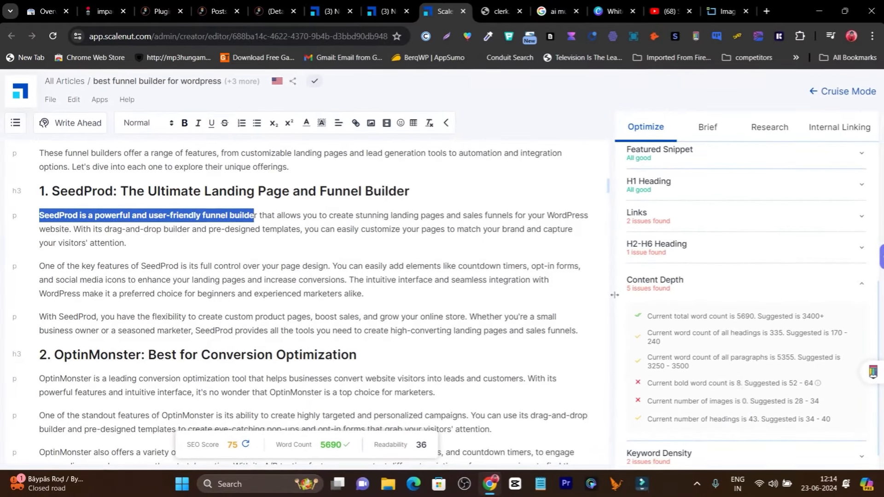
double_click(700, 268)
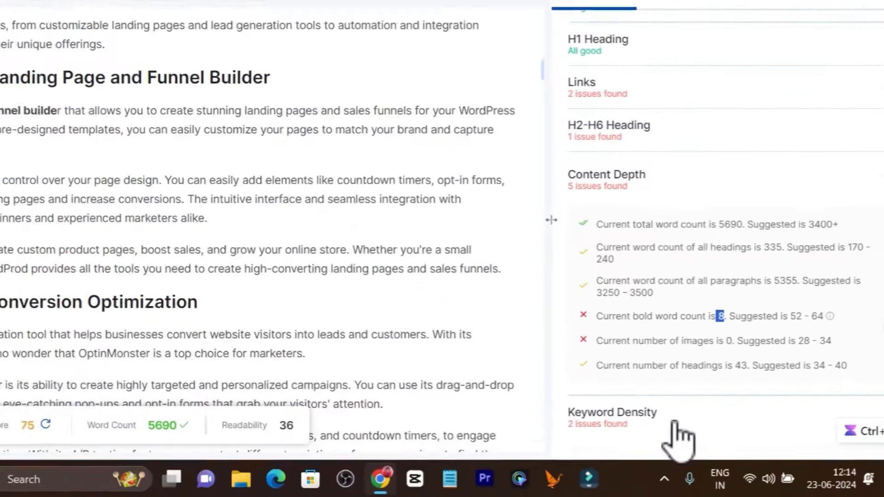
left_click(675, 423)
scroll(675, 412, "down", 4)
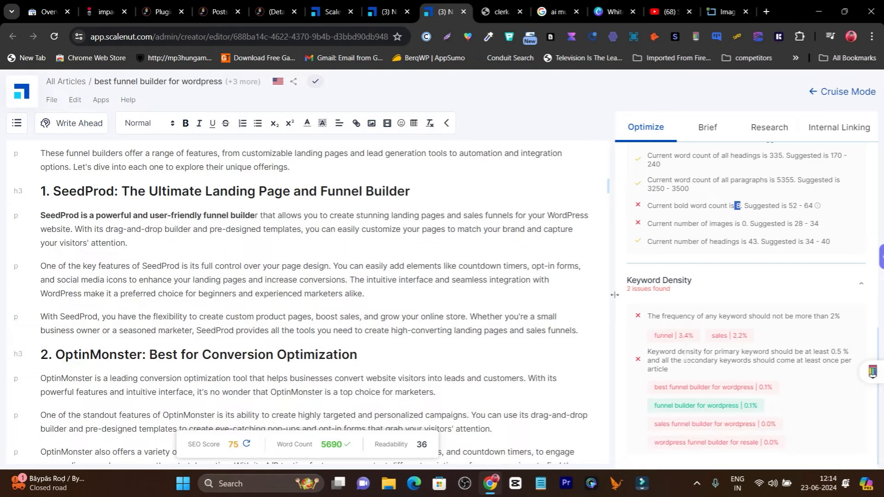
left_click_drag(785, 316, 829, 317)
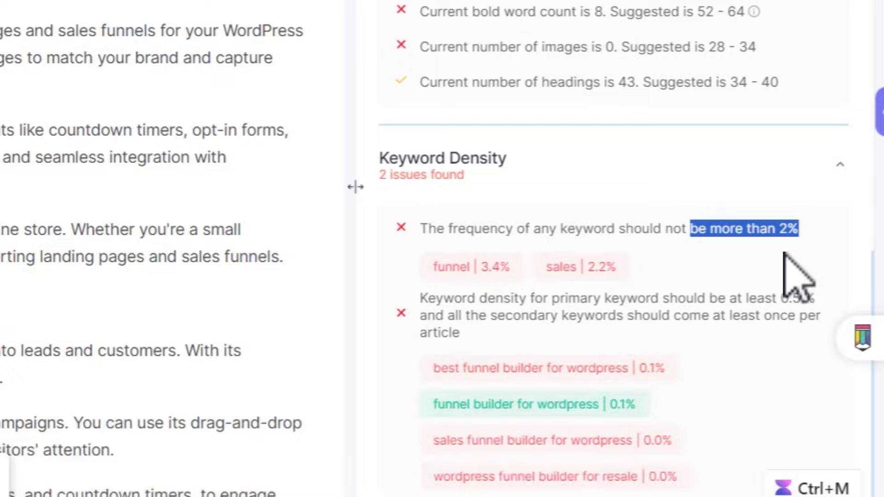
left_click(731, 346)
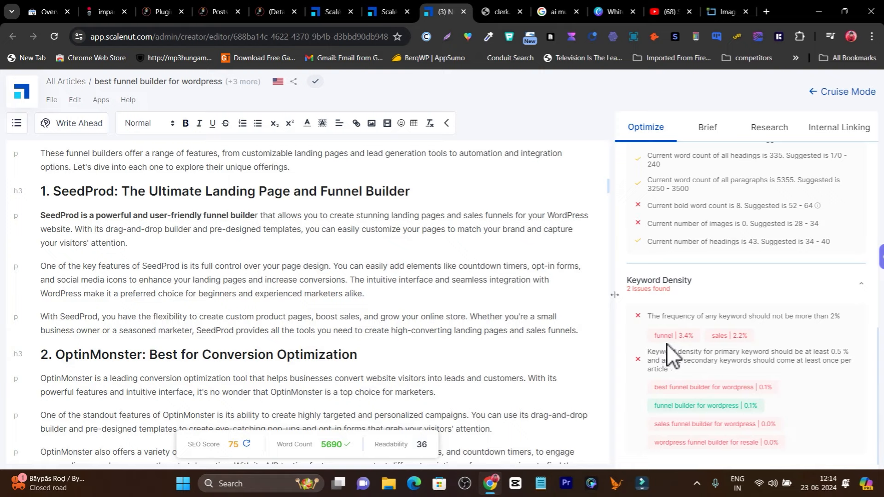
mouse_move(667, 341)
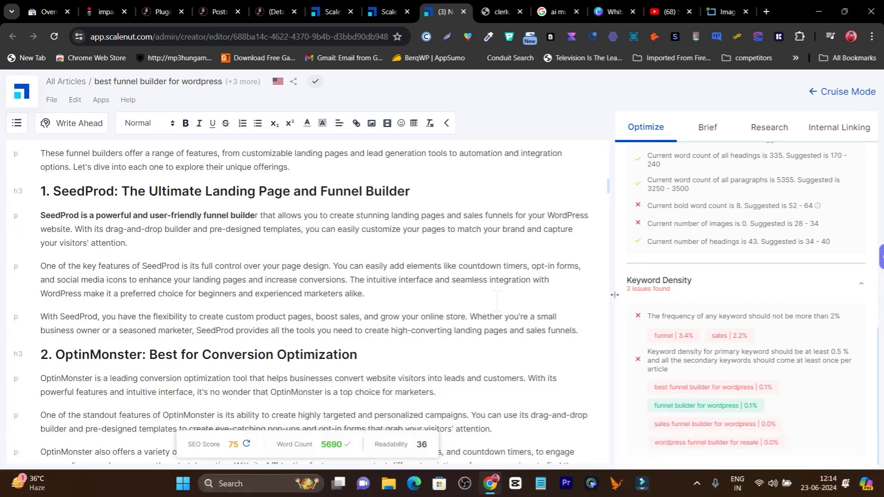
scroll(313, 304, "down", 1)
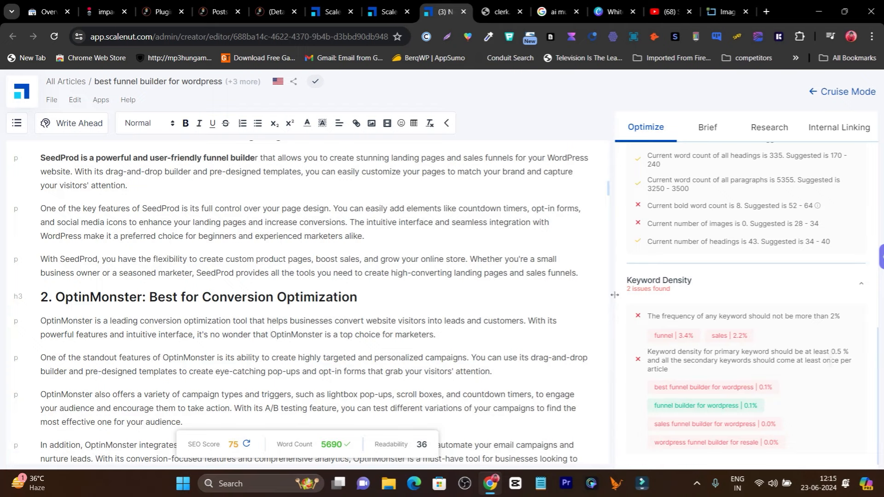
Step: Check the overall SEO score, the top of the article and the section scores that still report issues
scroll(785, 338, "up", 10)
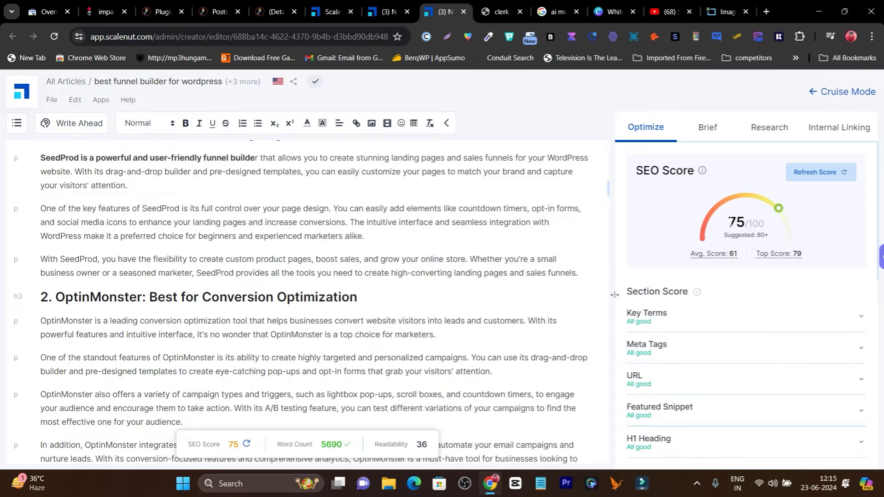
double_click(736, 223)
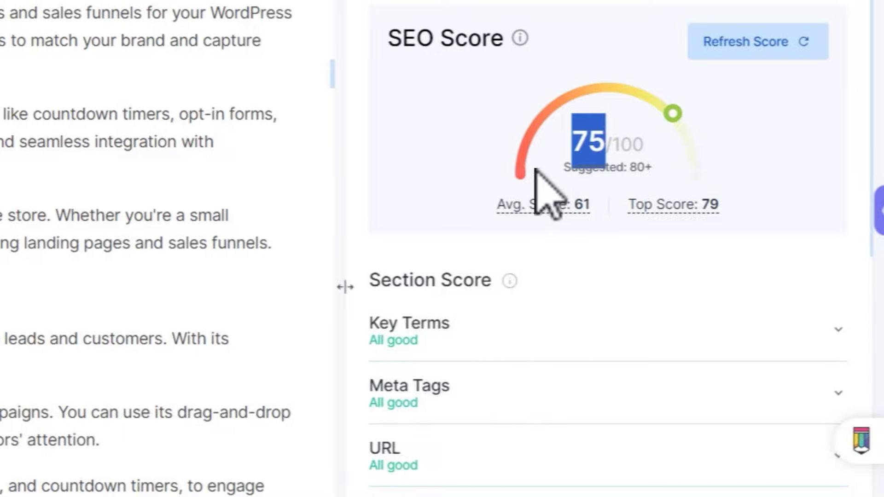
scroll(197, 224, "up", 5)
scroll(197, 224, "up", 5)
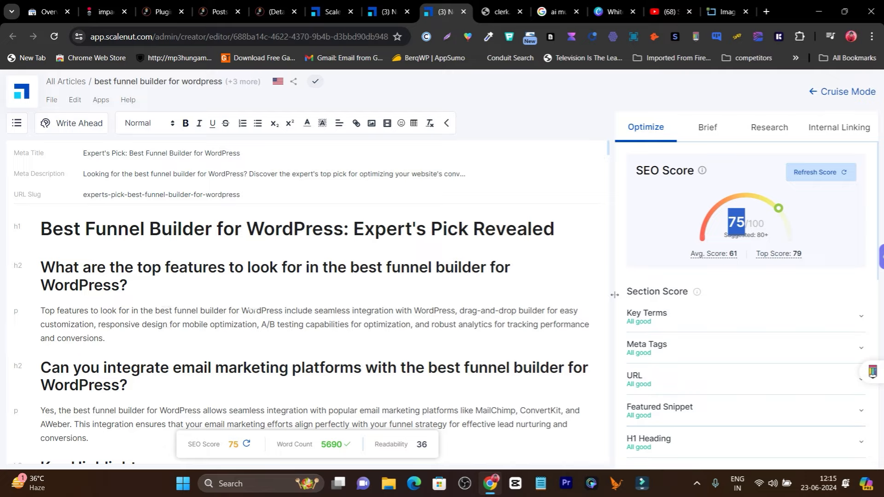
scroll(668, 336, "down", 3)
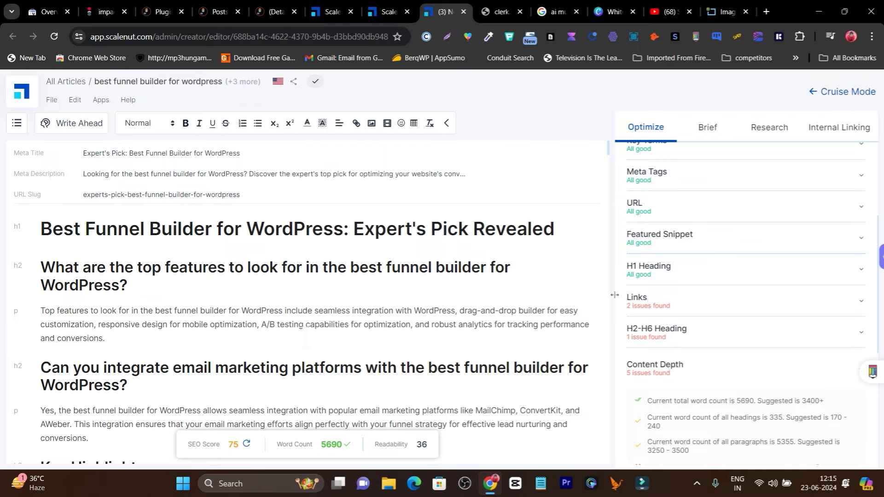
Step: Open the Traffic Analyzer and look through its Insights on top gainers, top losers, top keywords and top pages
mouse_move(20, 103)
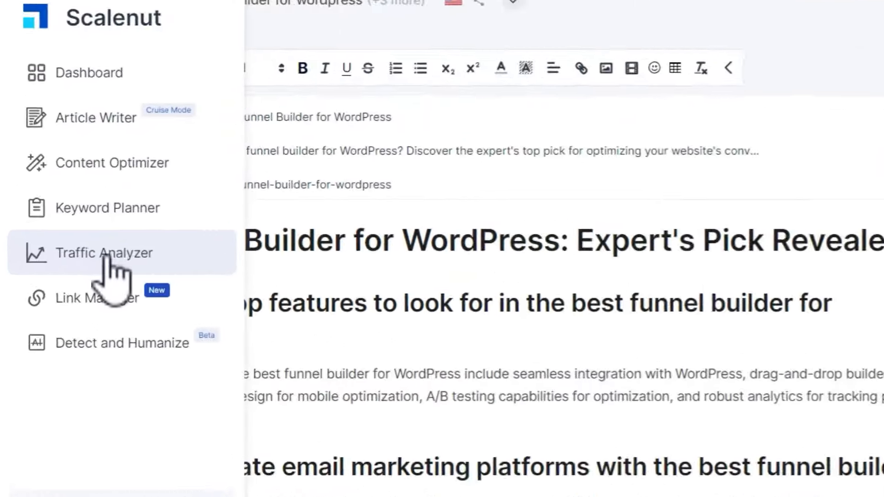
left_click(66, 240)
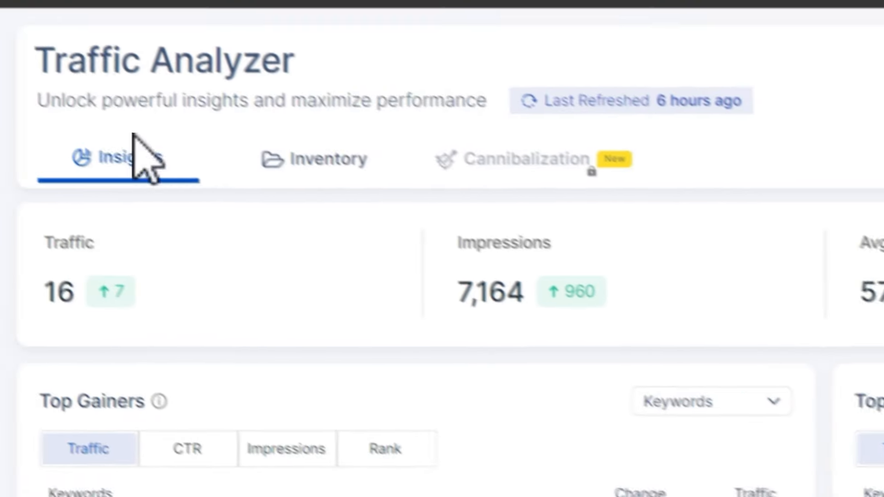
scroll(648, 330, "down", 5)
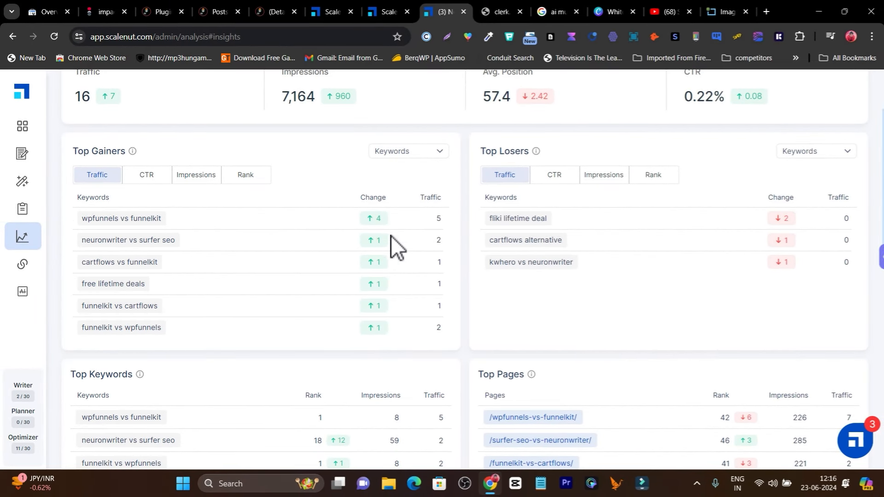
scroll(228, 219, "down", 1)
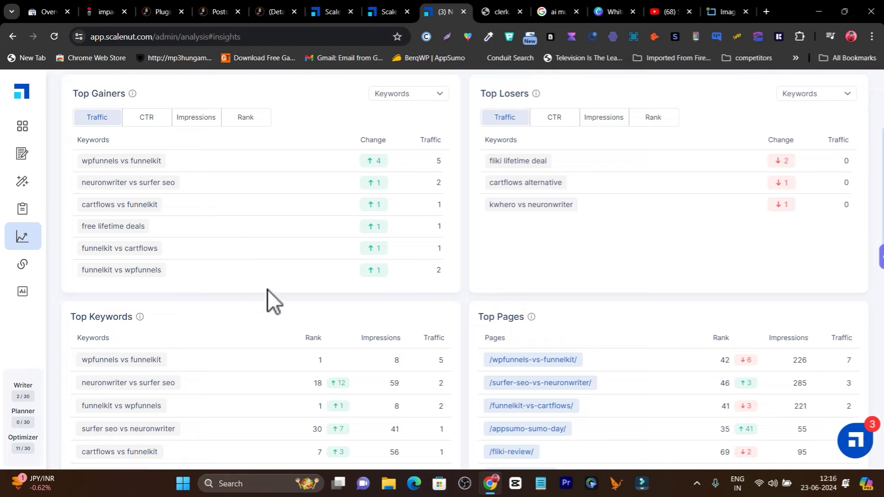
scroll(335, 278, "down", 3)
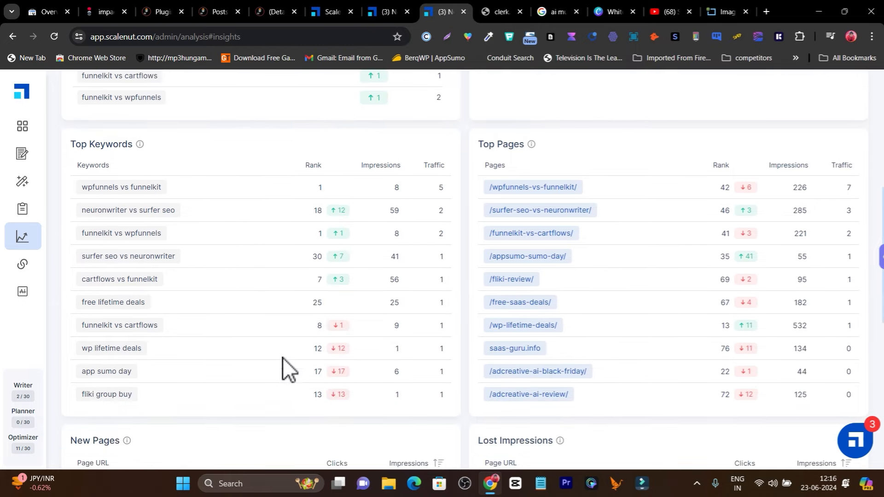
scroll(283, 358, "up", 5)
Step: Open the Detect and Humanize section and look through its feature descriptions
mouse_move(29, 286)
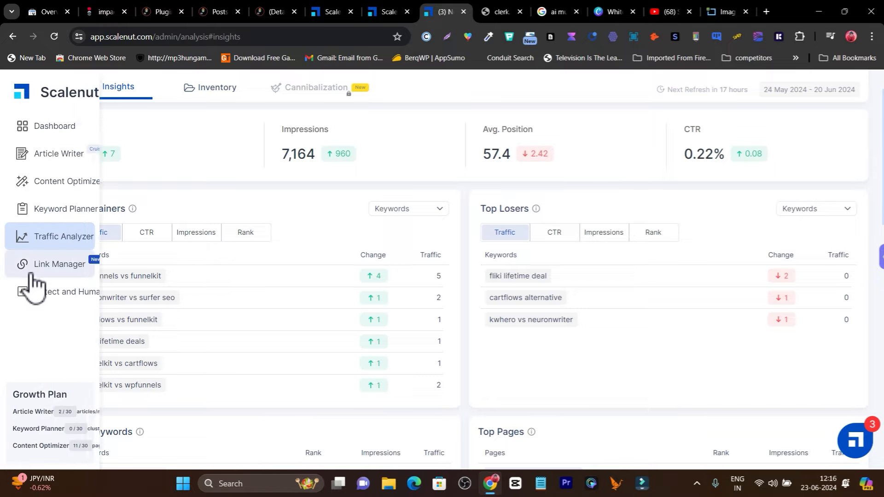
left_click(58, 299)
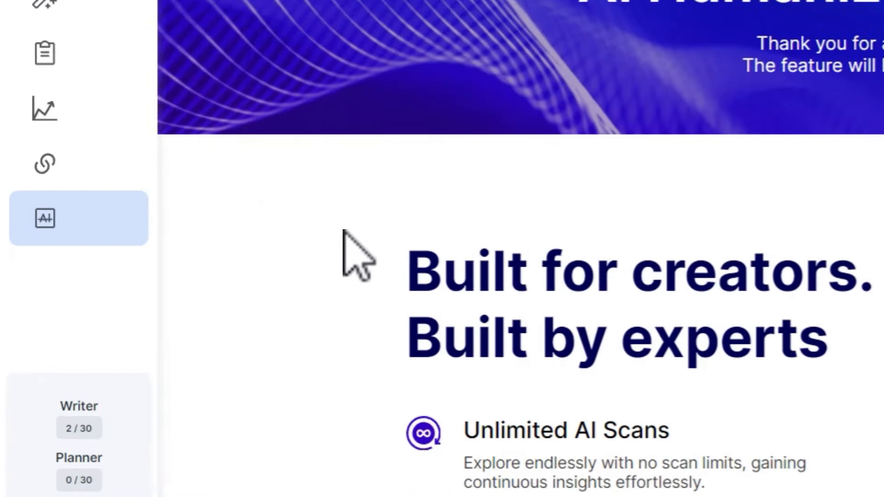
scroll(323, 260, "down", 3)
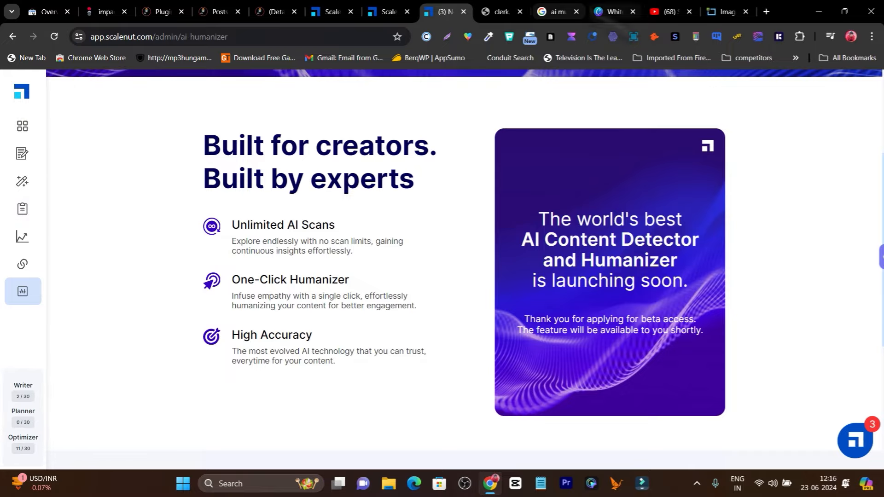
Step: Switch to the Saas Guru channel on YouTube and search its videos for "scalenut"
left_click(665, 11)
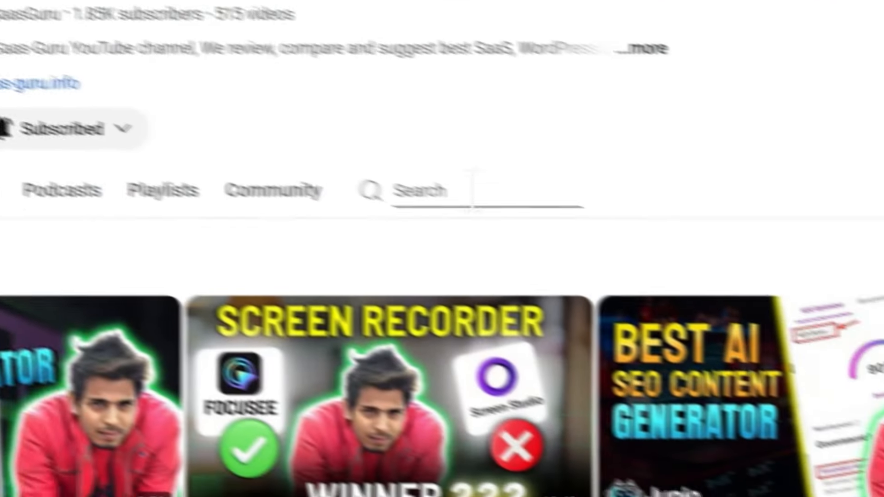
left_click(474, 189)
type("scalenut")
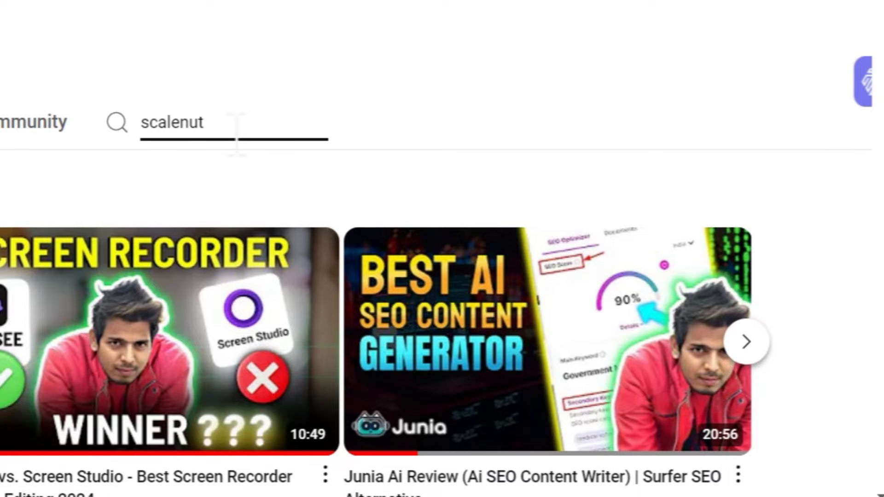
key("Return")
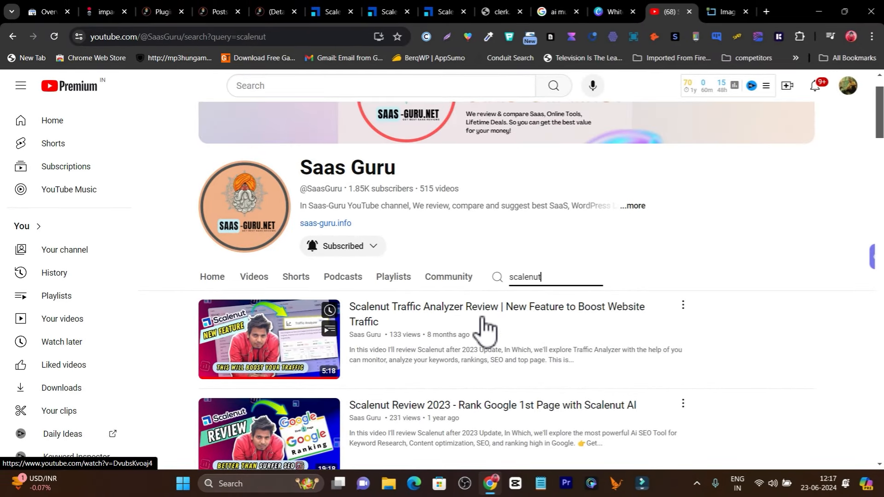
Step: Look through the channel's Scalenut reviews, tutorials and comparison videos, and return to the start of the results
scroll(475, 350, "down", 4)
scroll(413, 353, "down", 3)
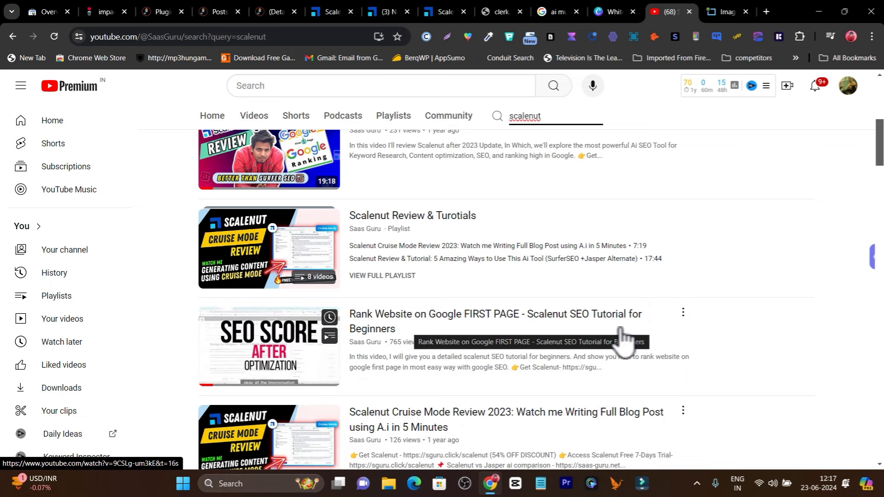
scroll(596, 332, "down", 3)
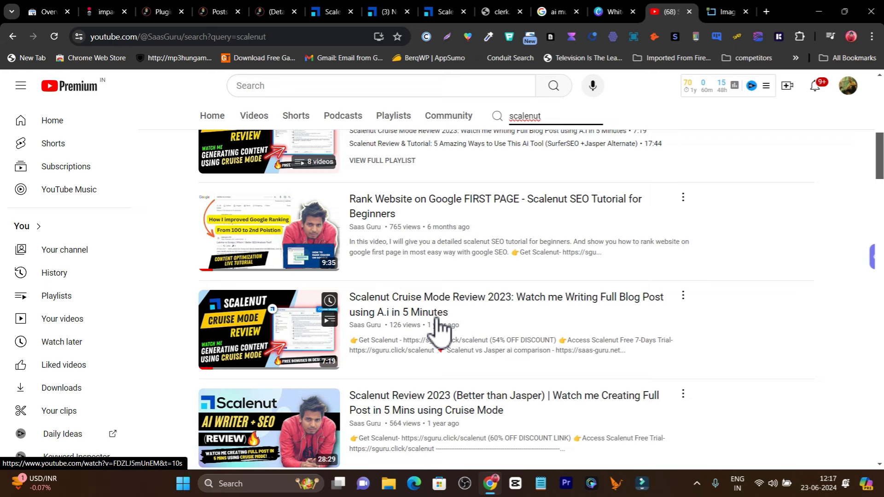
scroll(442, 324, "down", 6)
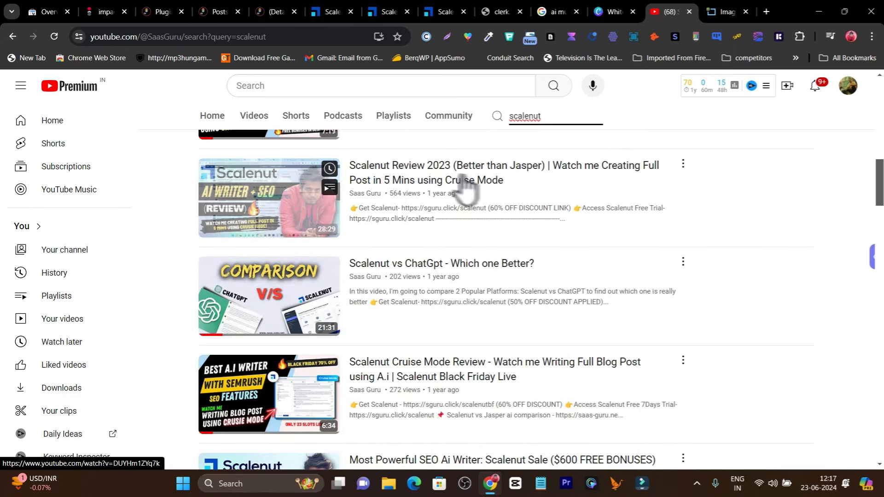
scroll(515, 244, "down", 4)
scroll(438, 258, "up", 4)
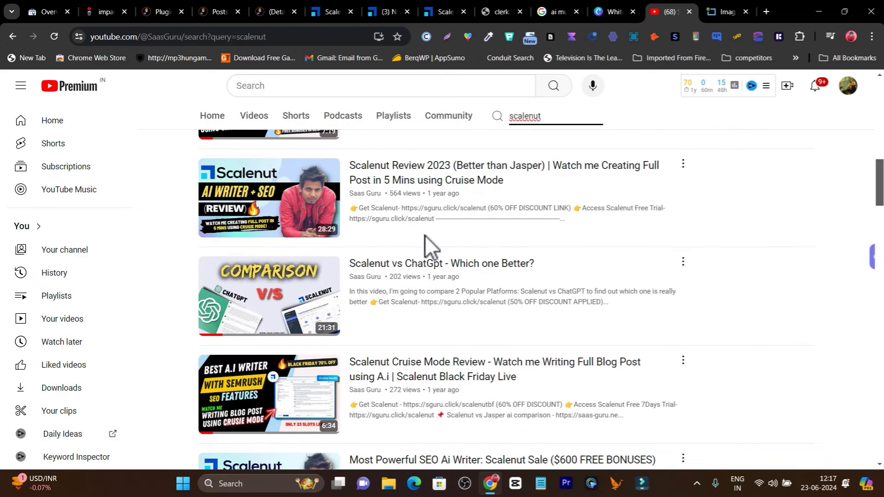
scroll(447, 302, "down", 9)
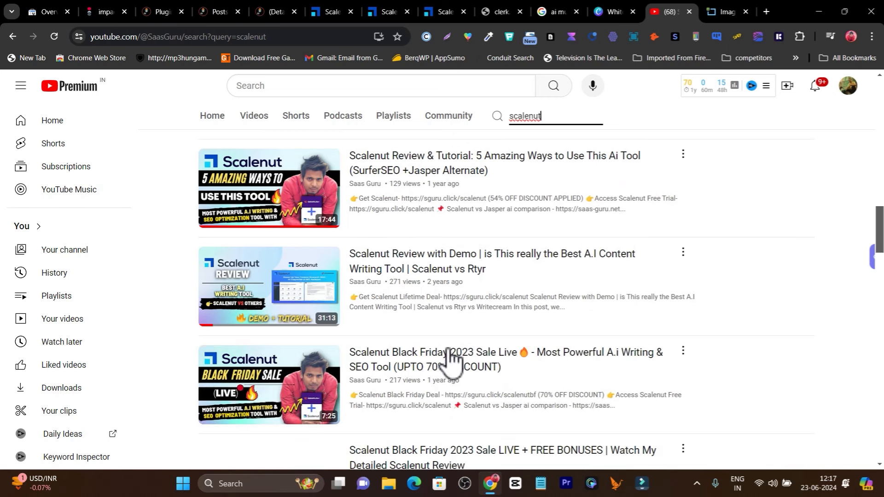
scroll(488, 381, "up", 15)
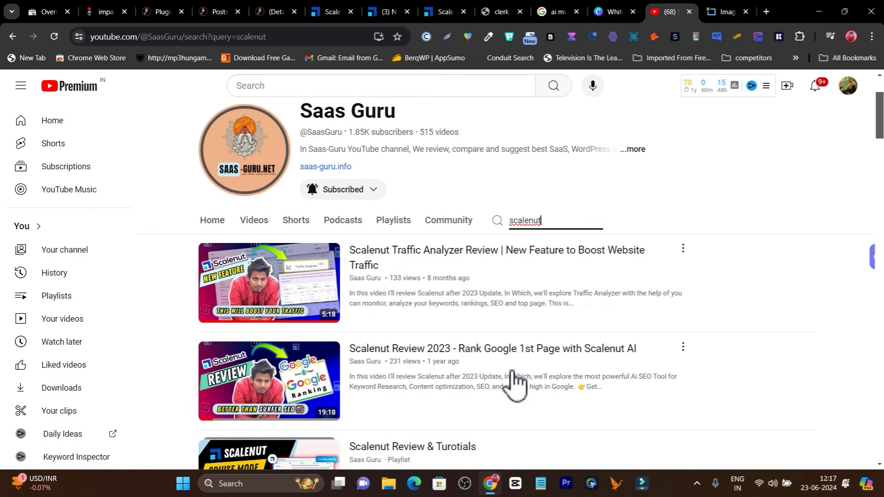
scroll(516, 385, "up", 3)
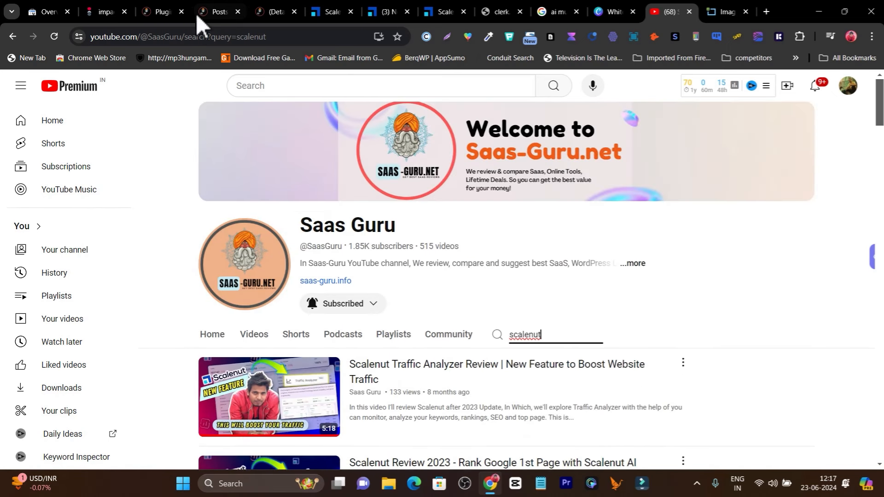
Step: Return to Scalenut's Keyword Planner and look over its report list and the keyword clusters for "funnel builder for wordpress"
left_click(324, 12)
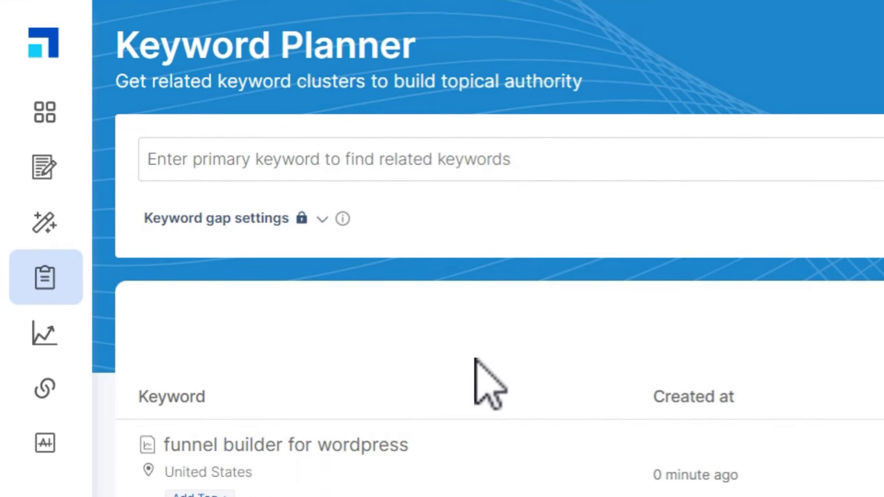
mouse_move(53, 283)
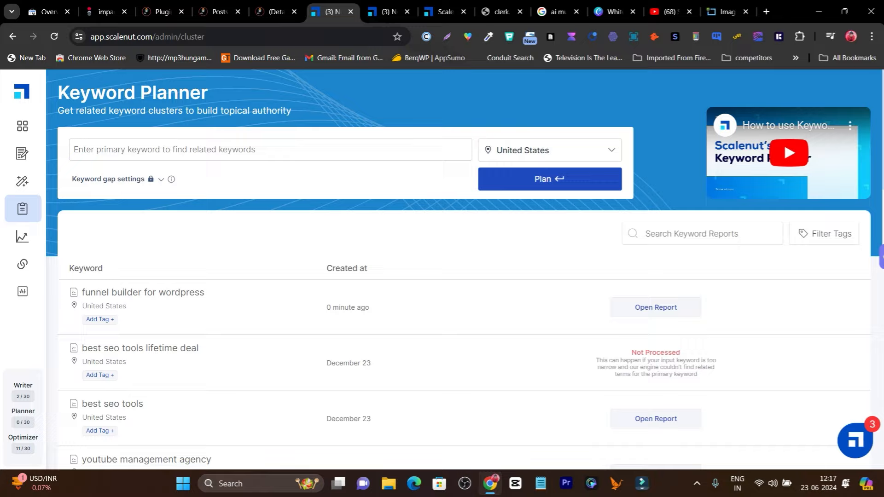
left_click(385, 3)
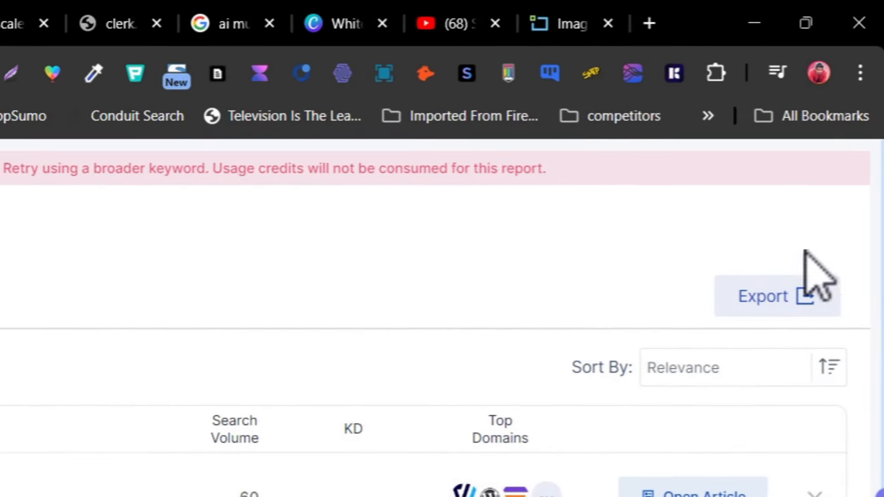
mouse_move(74, 273)
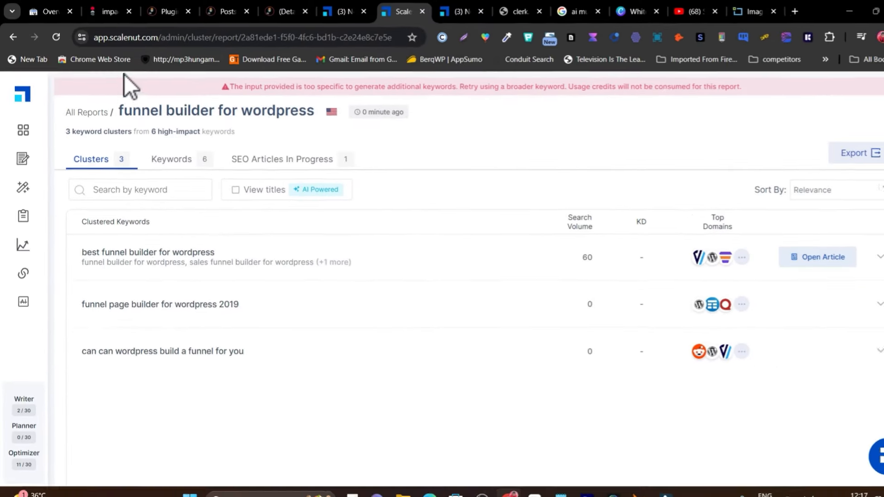
Step: Replace the keyword cluster report with the scalenut.com website and open its pricing page
left_click(155, 38)
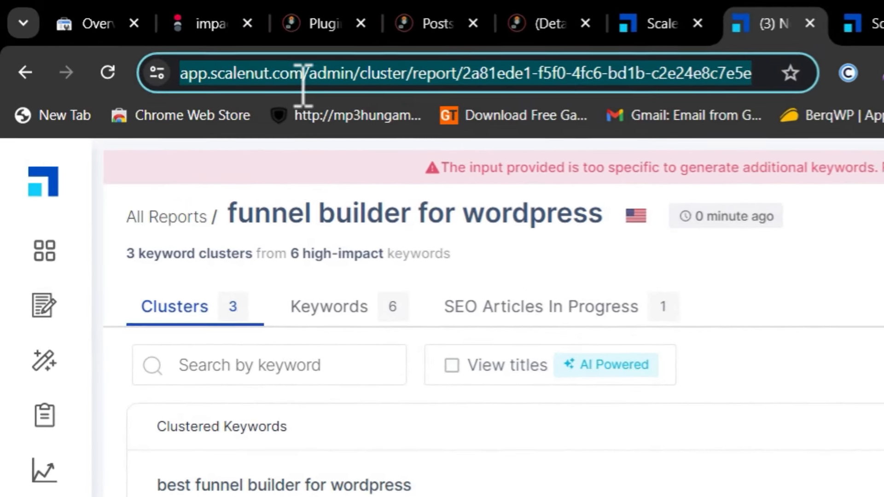
type("scalenut")
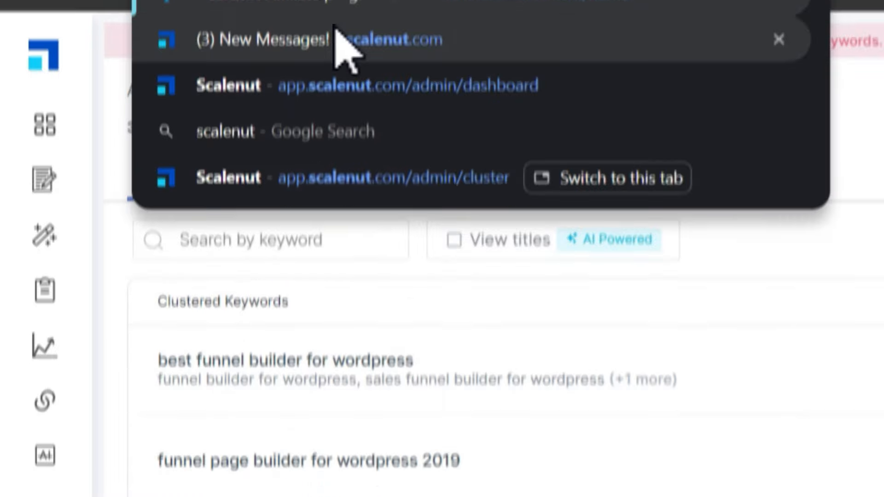
left_click(343, 167)
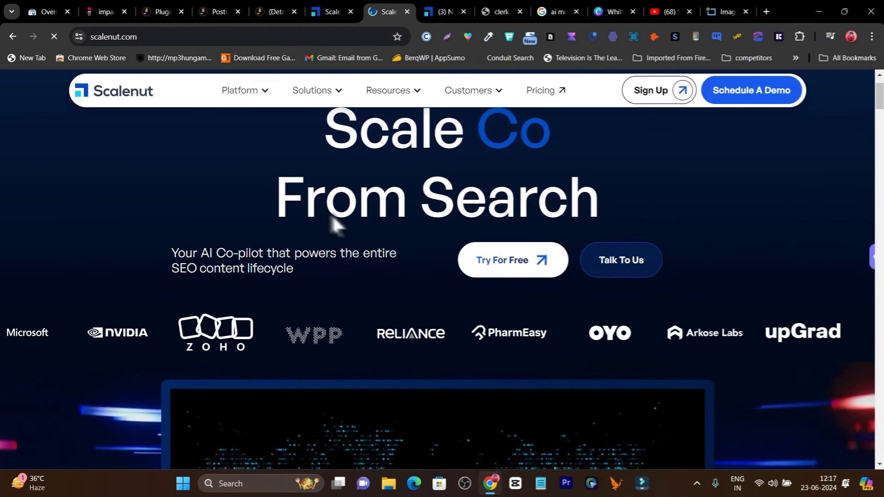
scroll(197, 193, "up", 1)
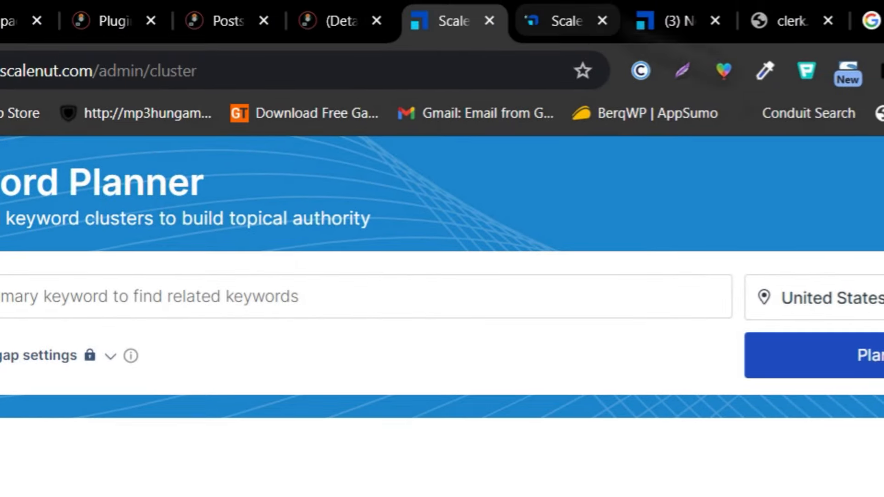
left_click(551, 21)
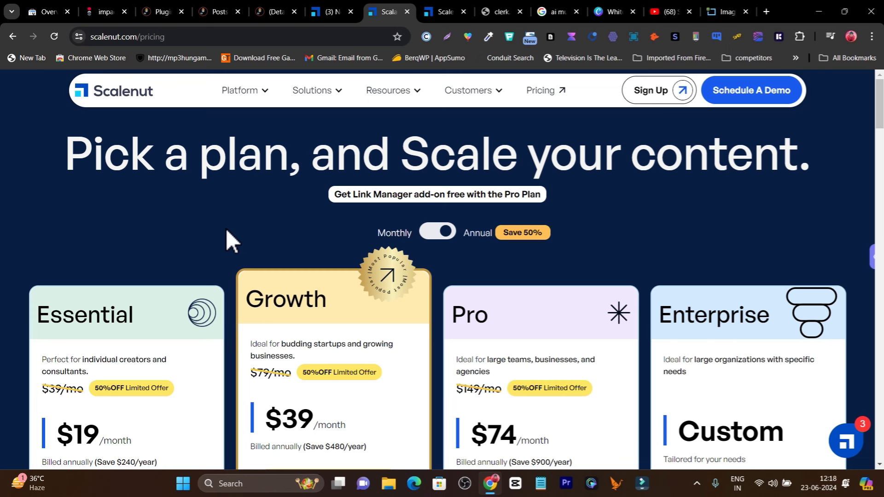
Step: Examine the annual prices and included features of the Essential, Growth, Pro and Enterprise plans
scroll(226, 228, "down", 3)
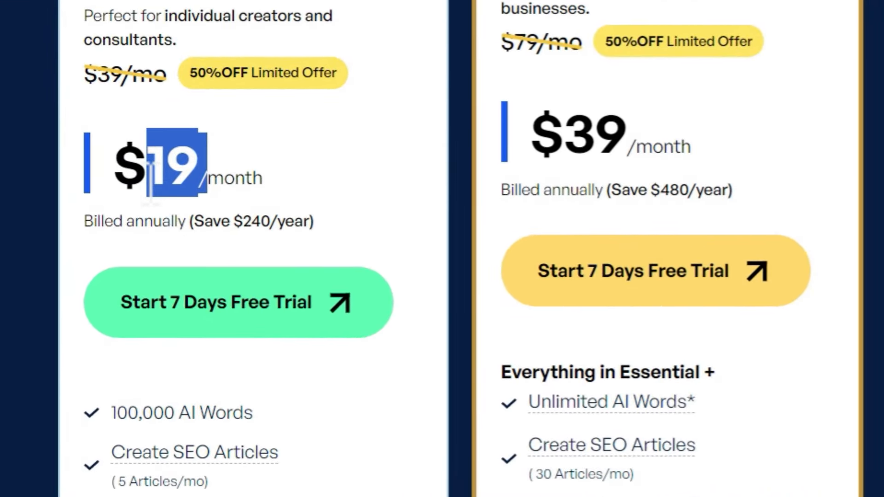
scroll(405, 191, "down", 5)
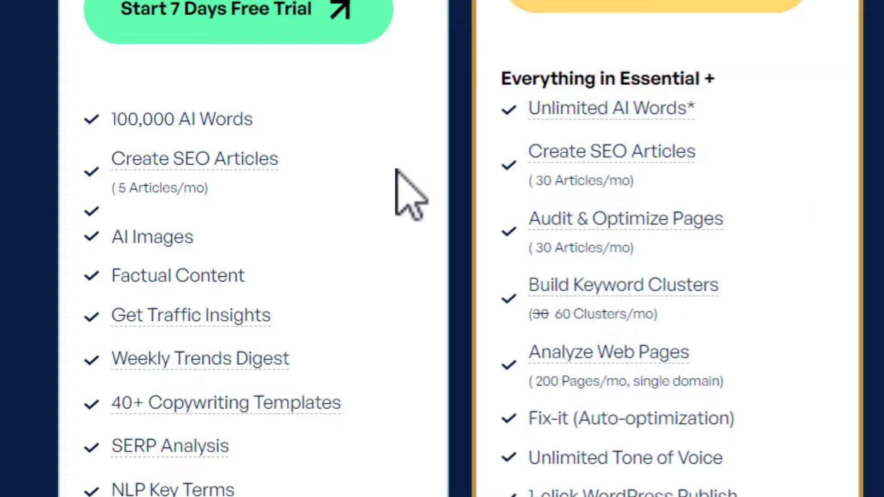
mouse_move(357, 336)
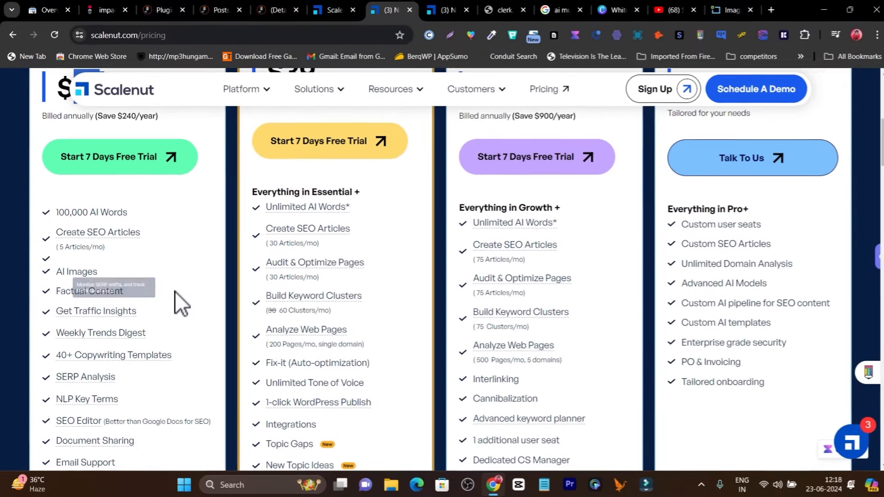
mouse_move(175, 251)
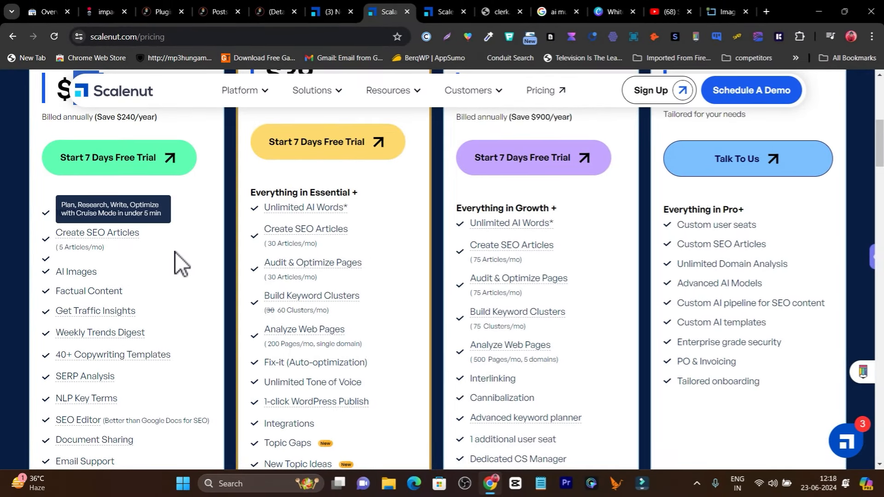
scroll(174, 252, "up", 6)
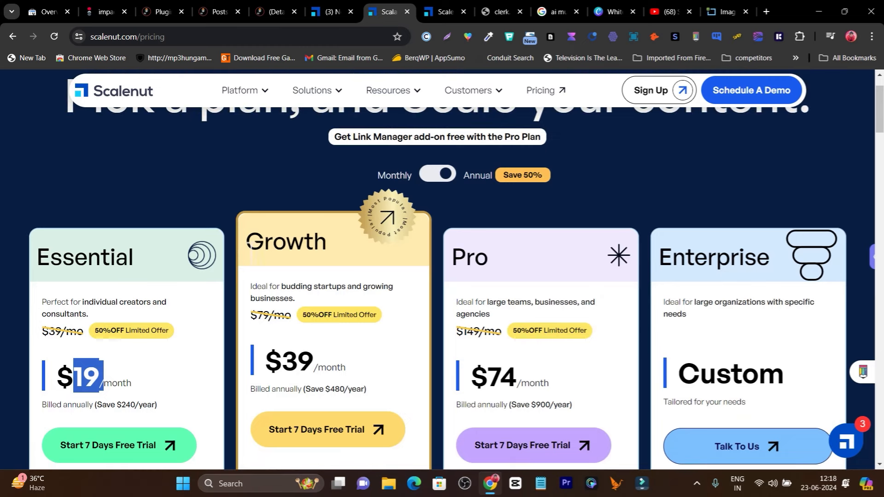
scroll(242, 176, "down", 2)
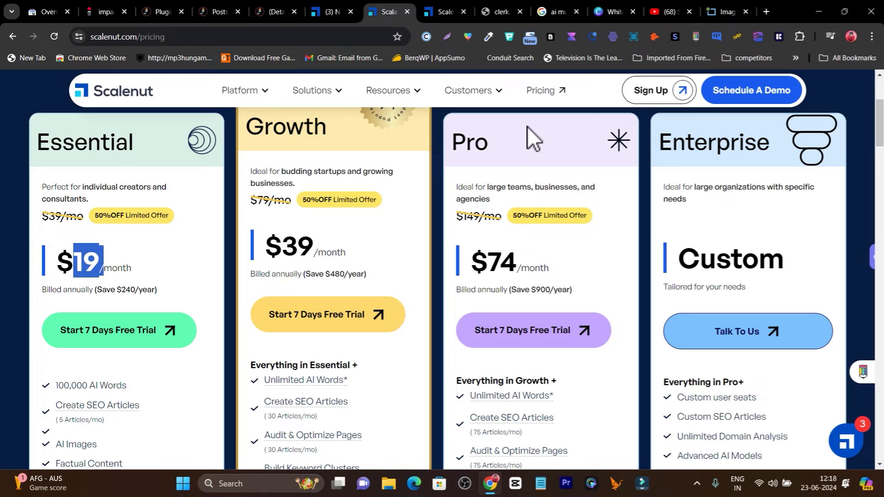
left_click(667, 12)
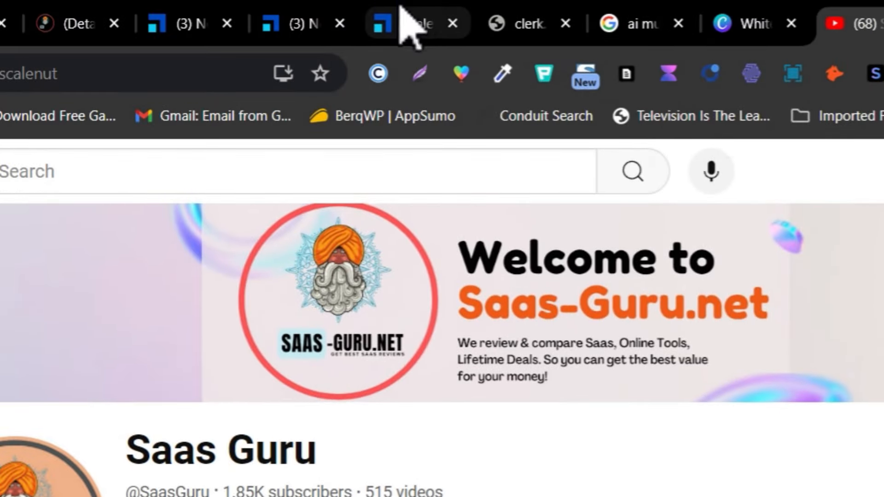
left_click(404, 24)
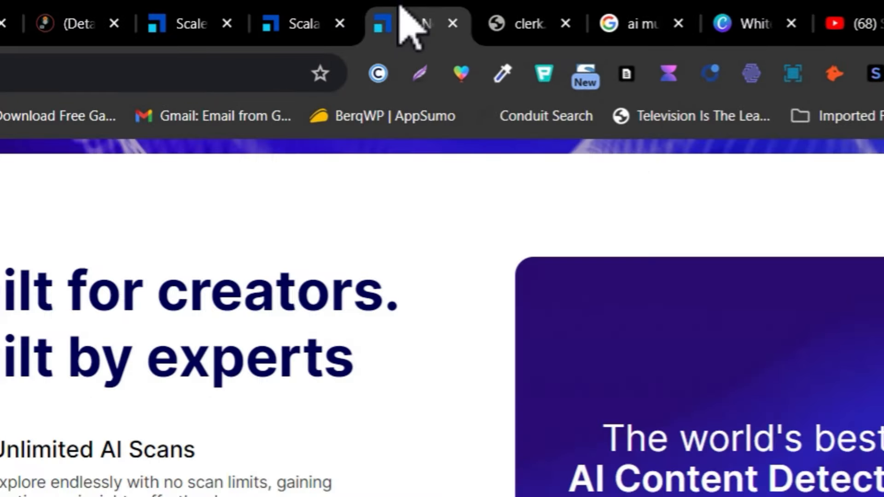
left_click(306, 23)
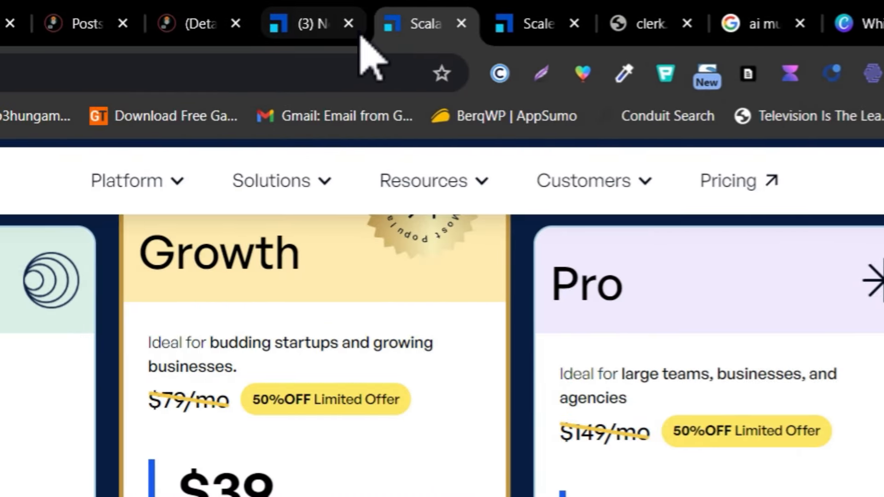